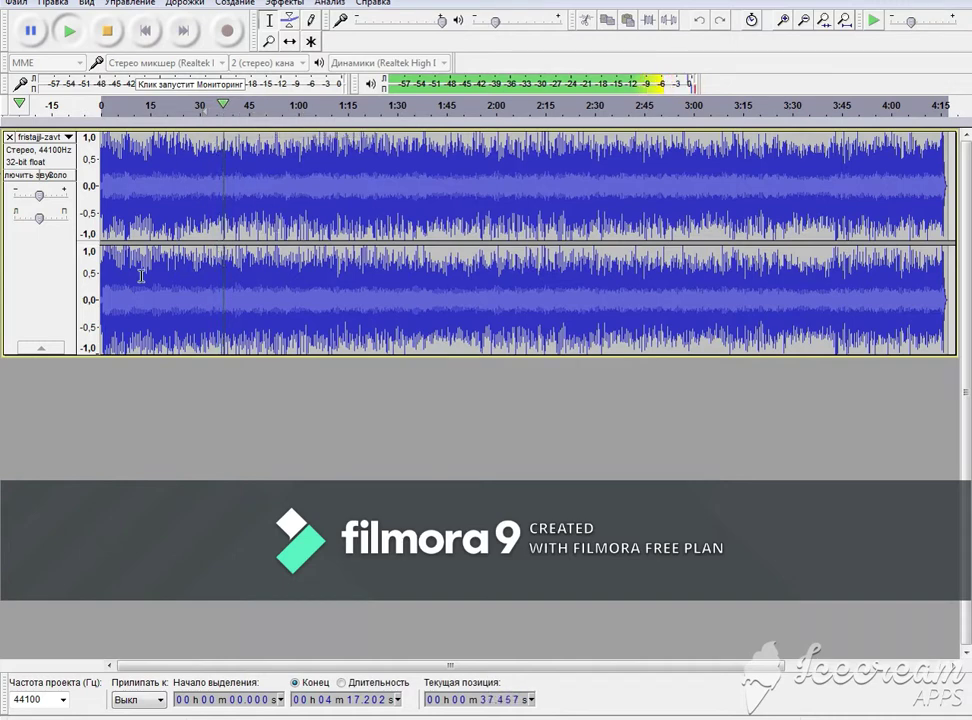
Stop playback and apply Vocal Remover to the whole track with Remove vocals and Simple (entire spectrum).
key("space")
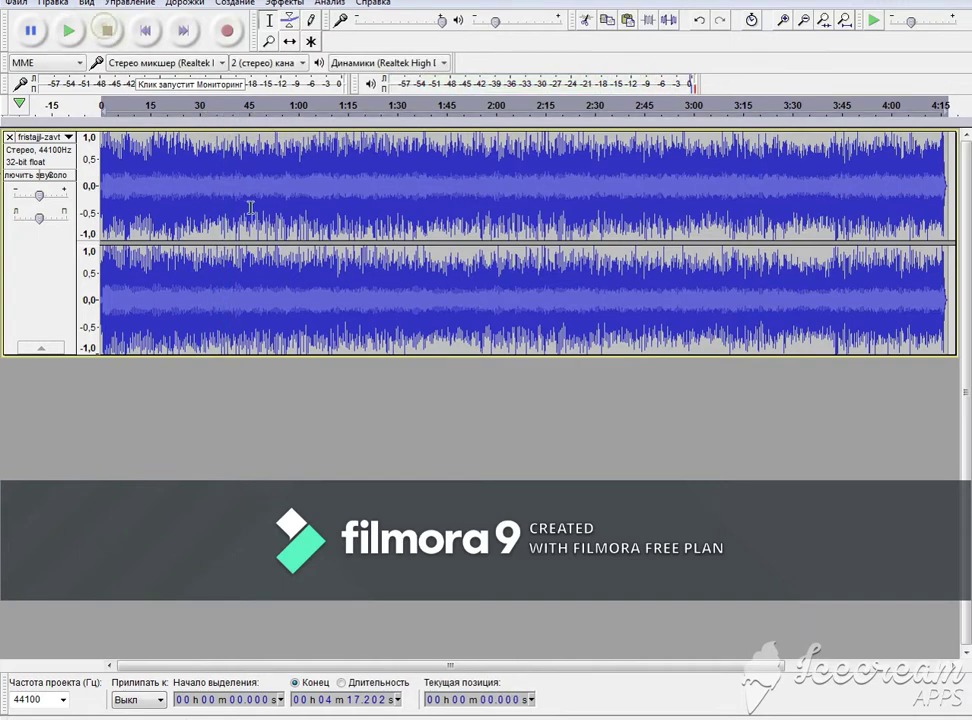
left_click(285, 4)
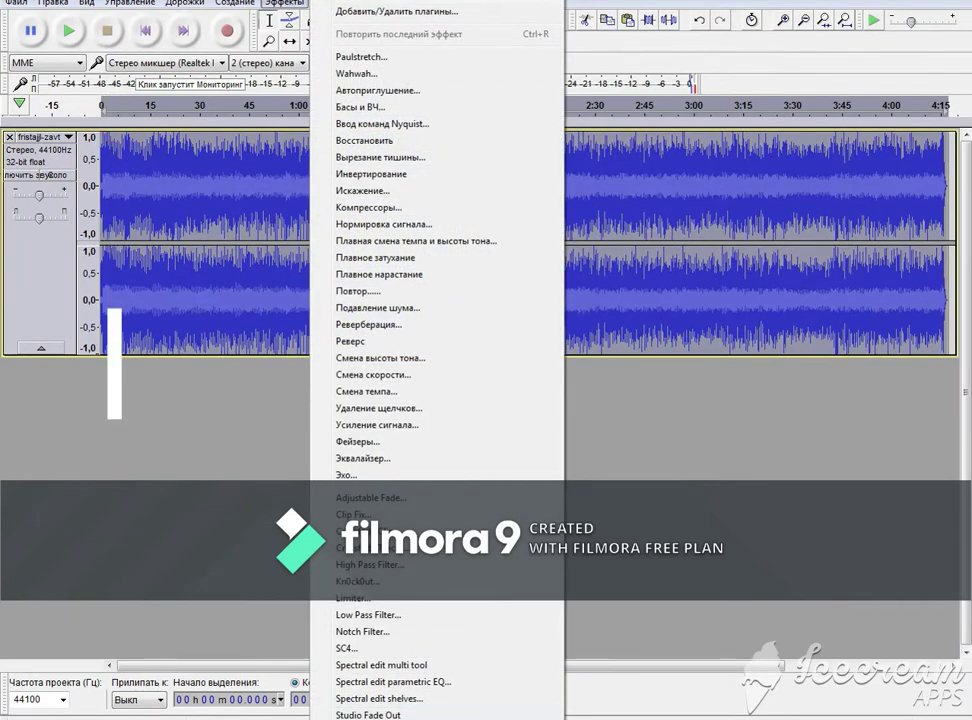
mouse_move(350, 716)
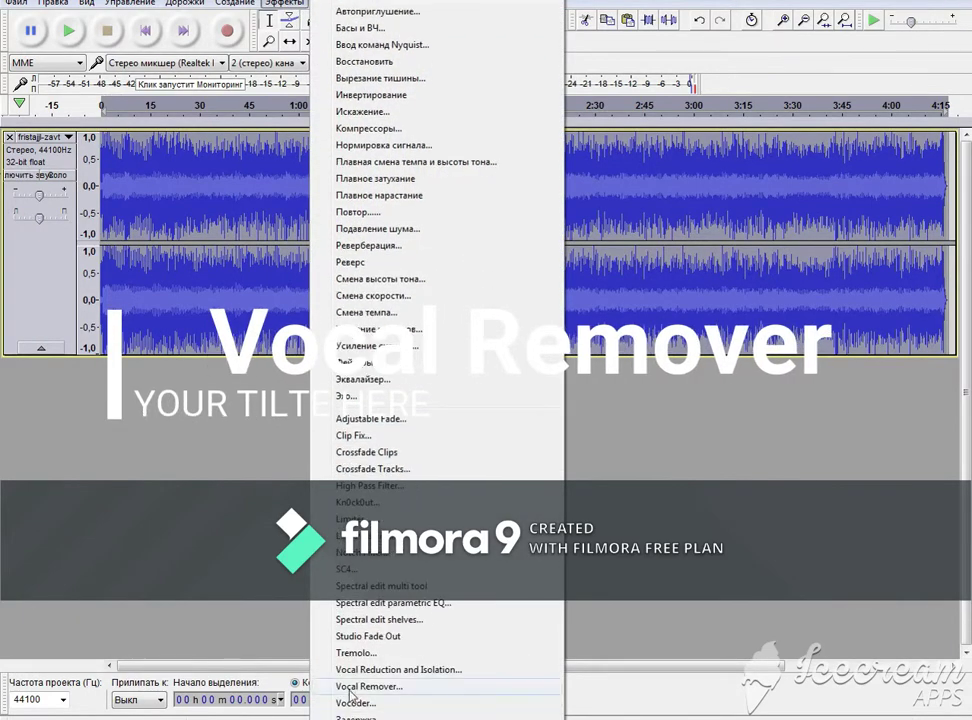
left_click(365, 688)
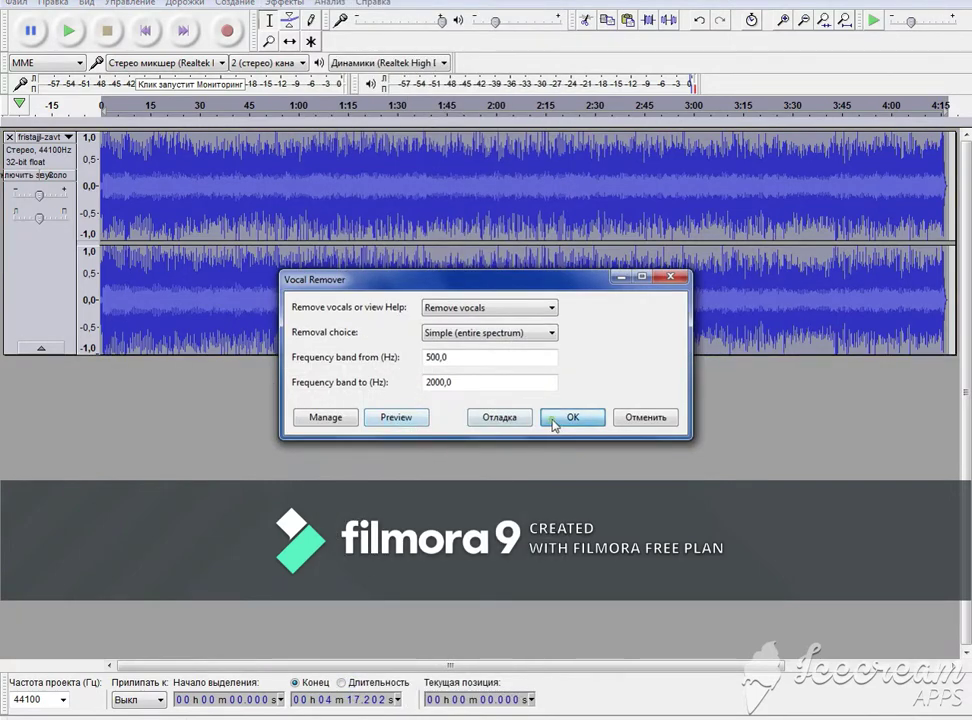
left_click(553, 420)
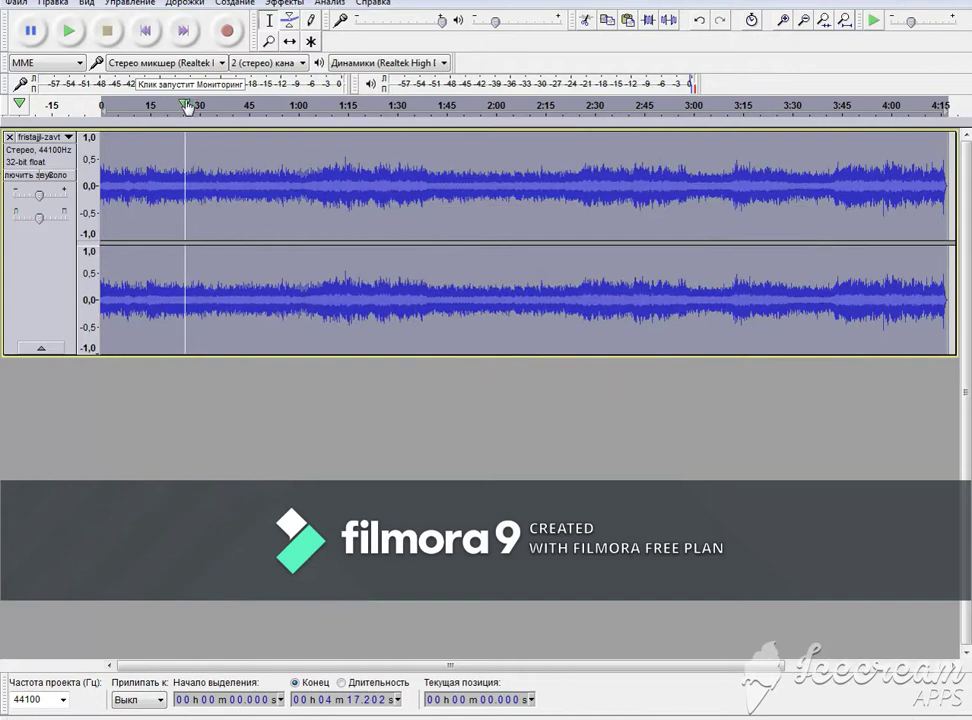
Listen to the processed track from about 0:26 and 0:36, raising the system volume during playback, then stop.
left_click(187, 106)
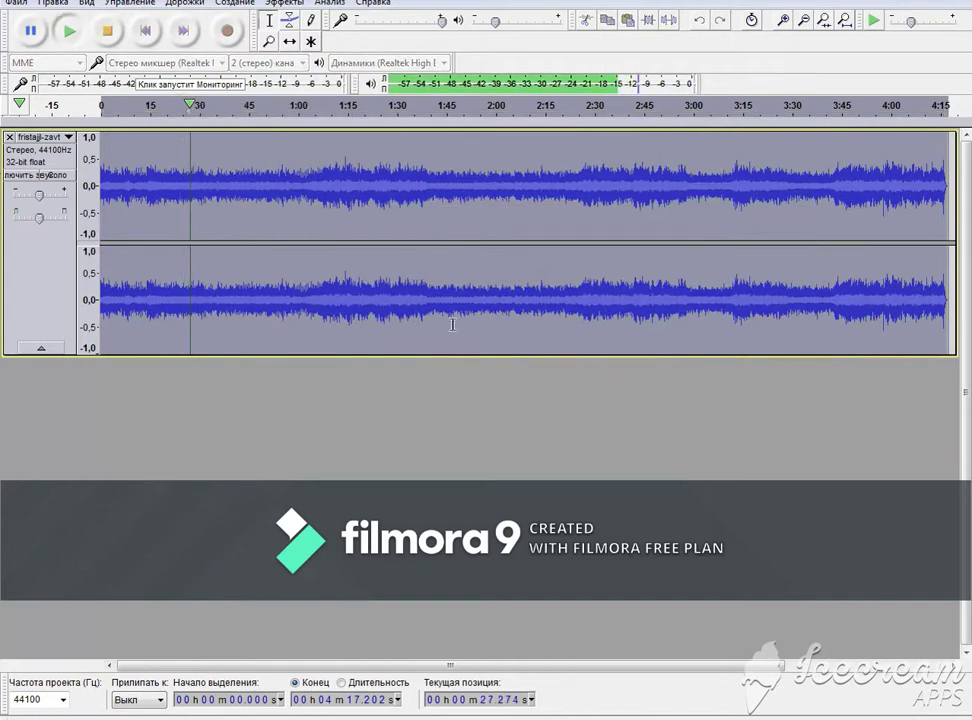
left_click(857, 719)
mouse_move(853, 612)
left_mouse_down()
mouse_move(857, 521)
mouse_move(843, 602)
left_mouse_up()
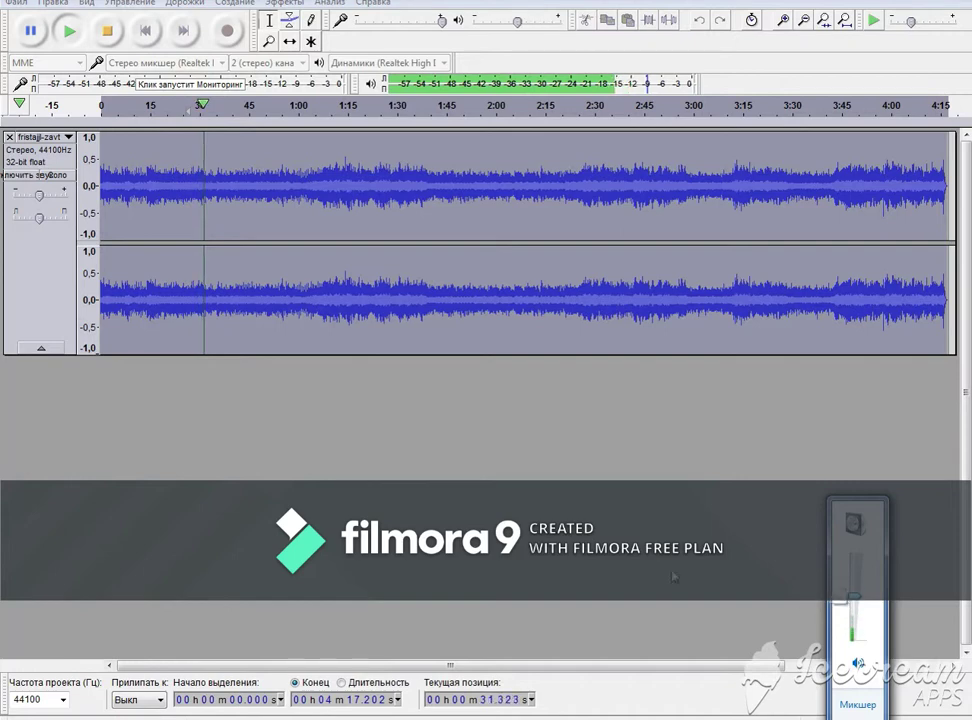
left_click(675, 575)
left_click(218, 111)
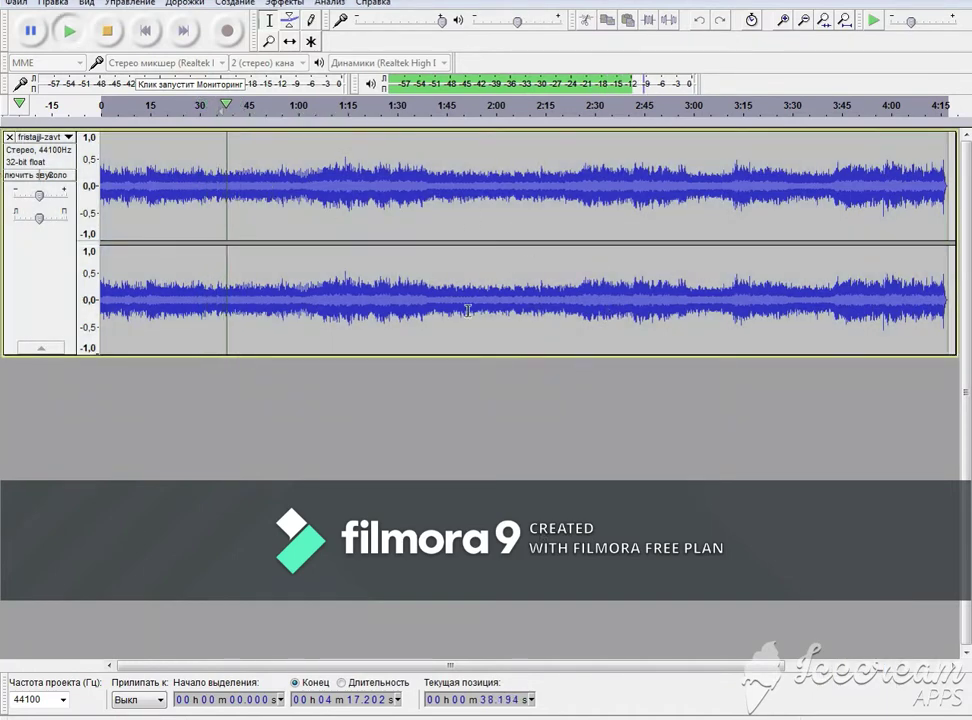
left_click(108, 40)
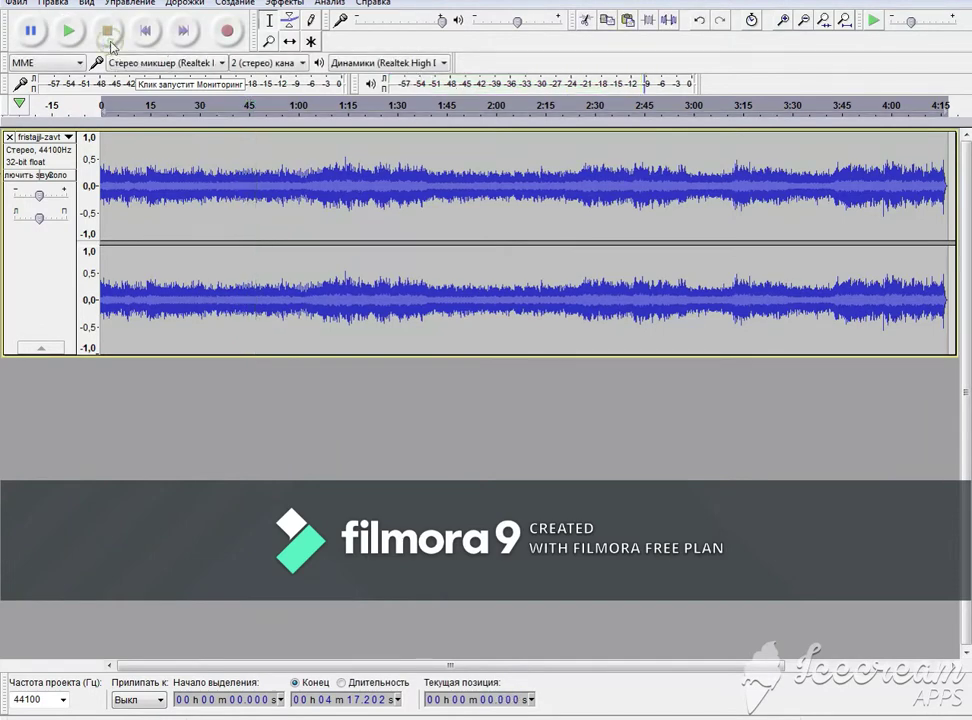
Undo the vocal removal on the track.
left_click(51, 5)
left_click(50, 18)
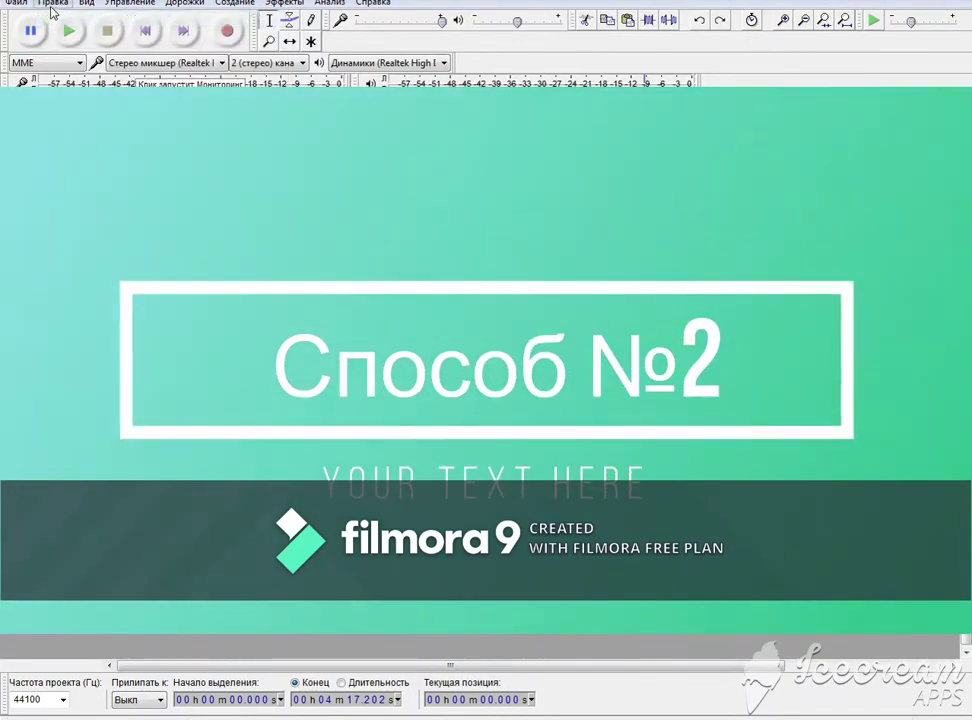
left_click(50, 5)
left_click(50, 6)
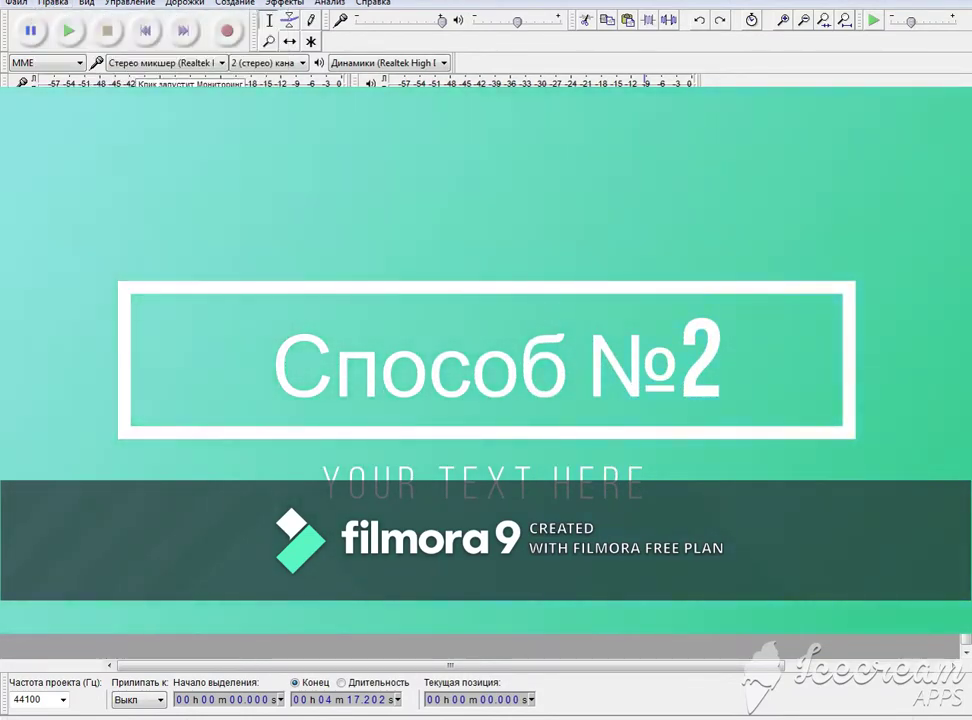
Split the stereo track into separate channels and apply Invert (Инвертирование) to the whole right-channel track.
left_click(68, 137)
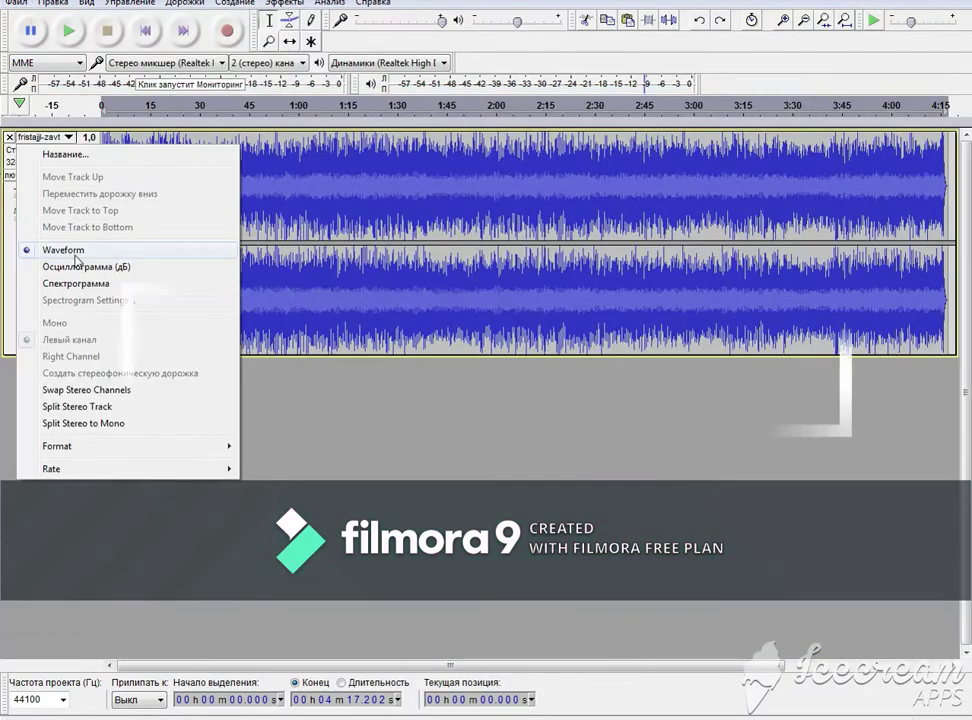
left_click(72, 406)
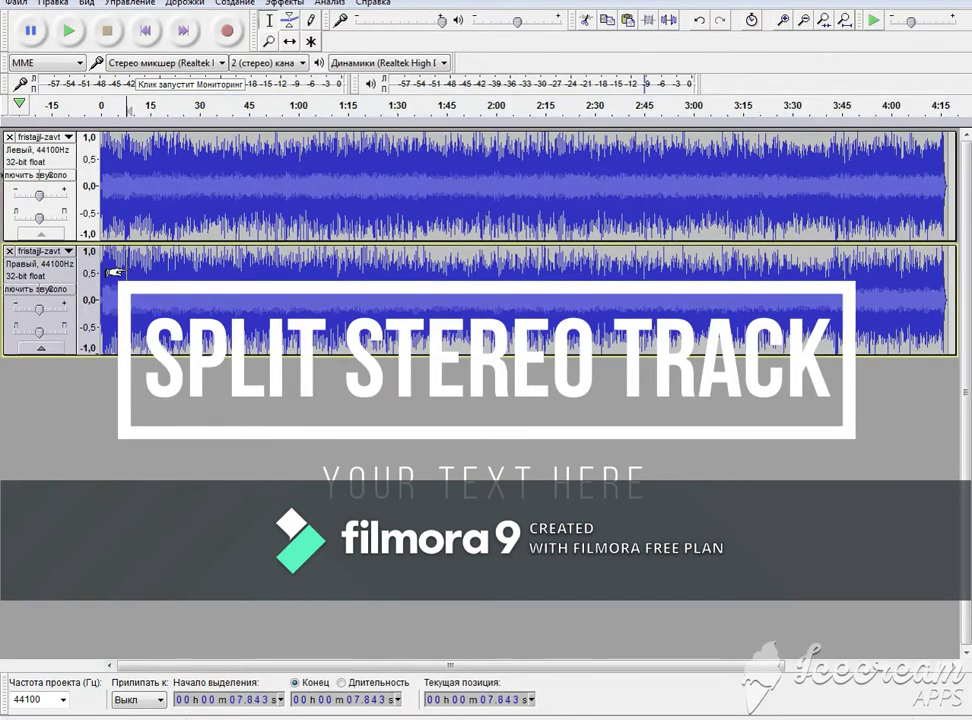
left_click(291, 5)
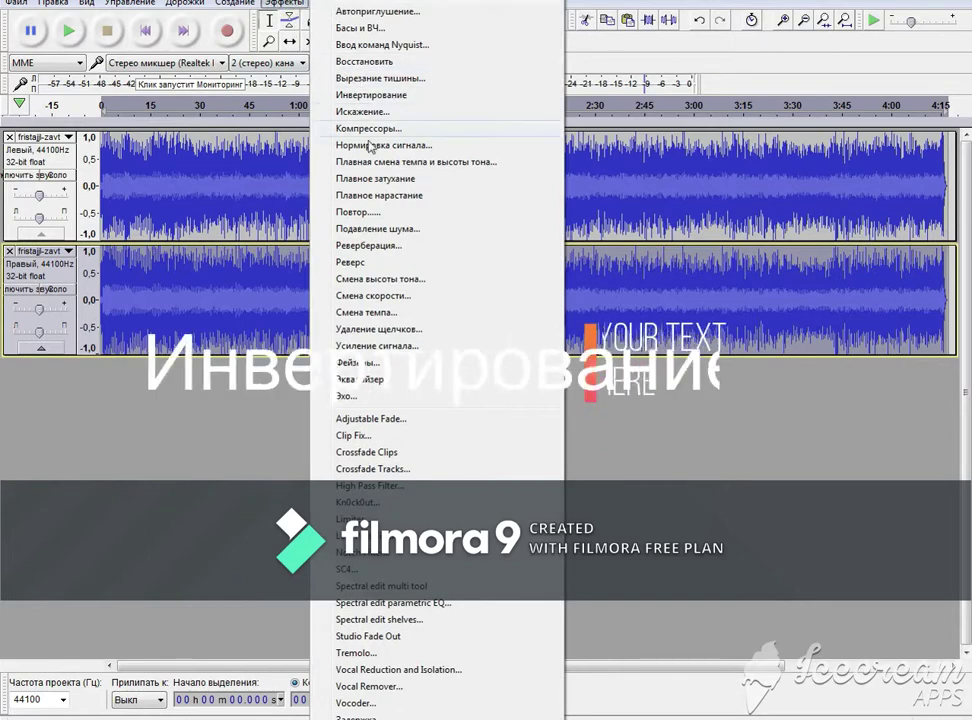
left_click(366, 95)
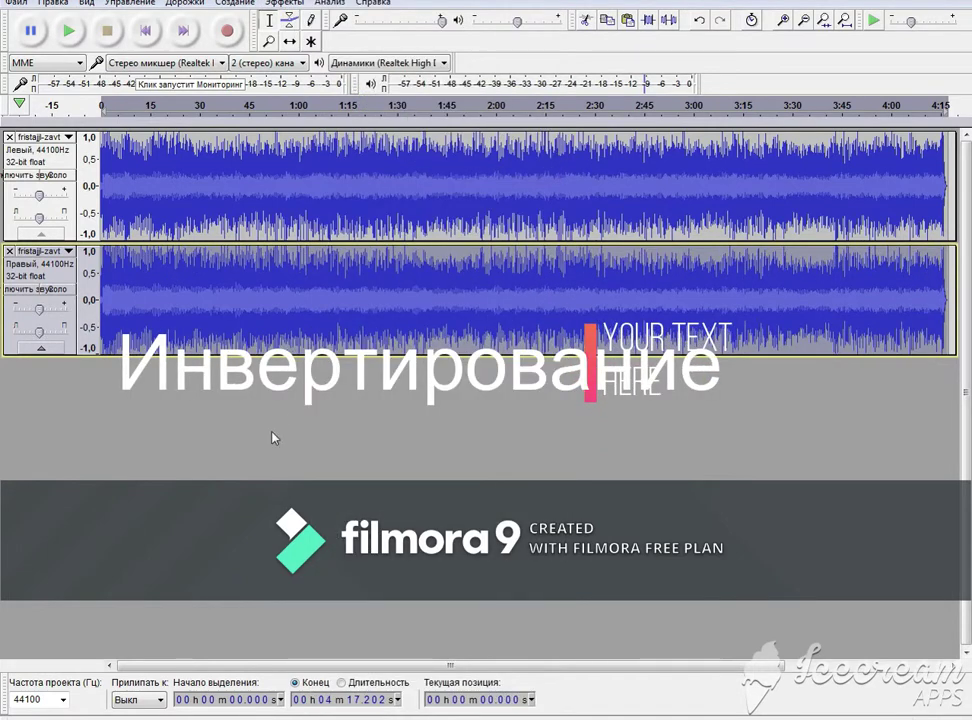
Set both split channel tracks to mono (Моно).
left_click(68, 251)
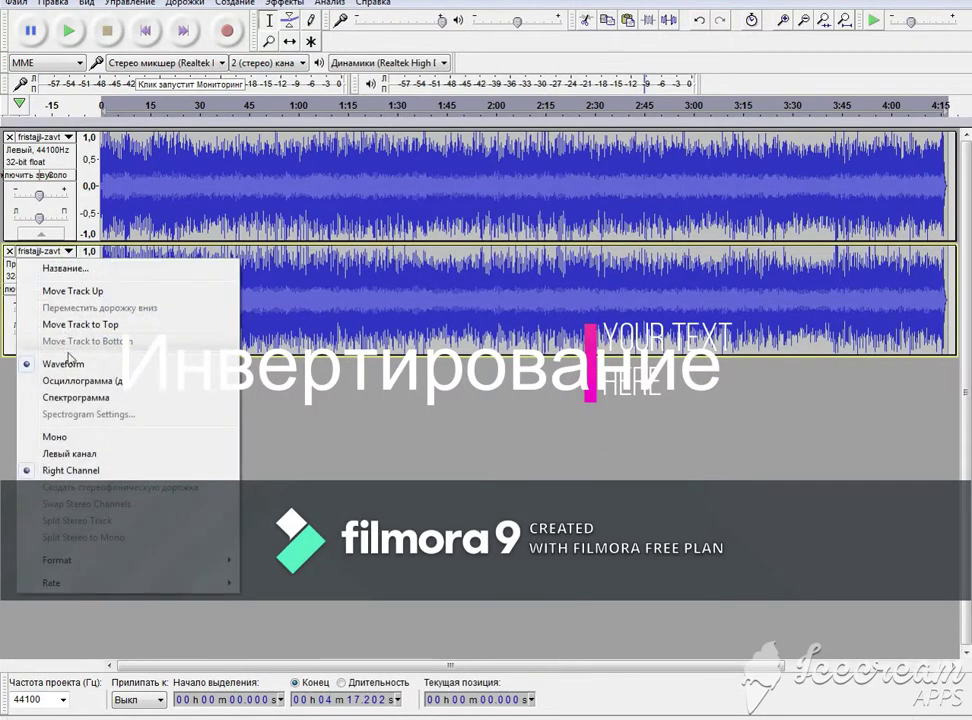
left_click(87, 441)
left_click(68, 138)
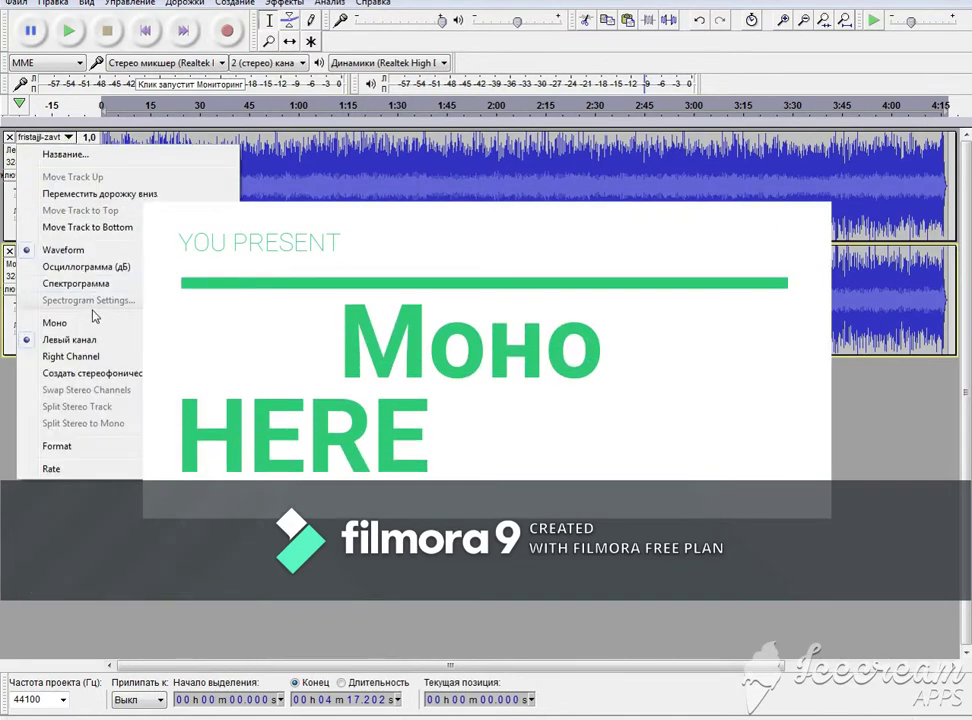
left_click(45, 321)
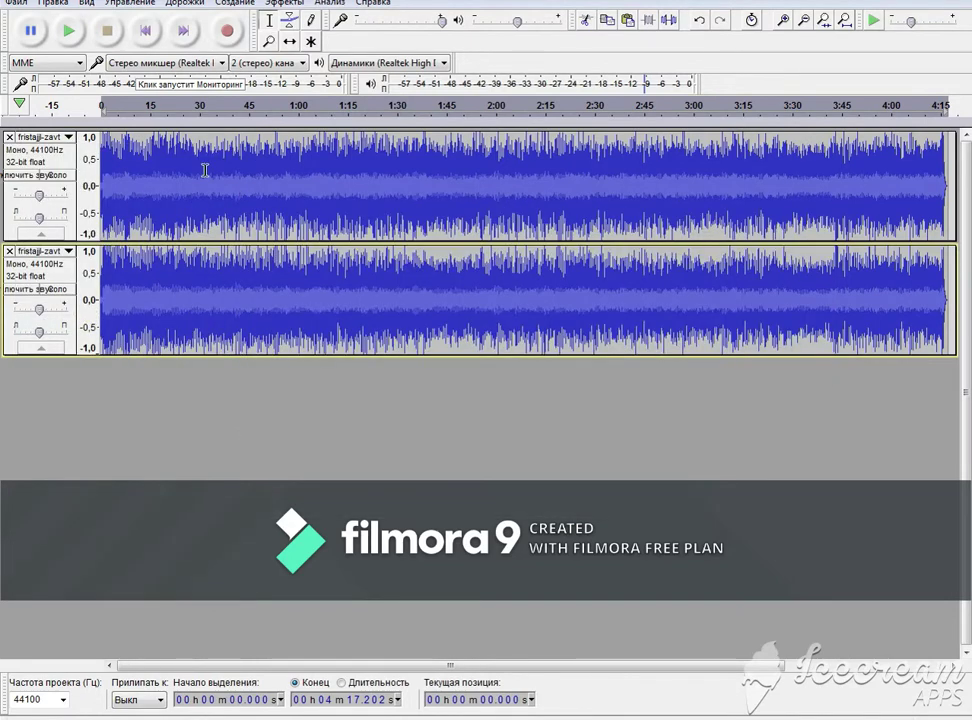
Select the entire upper mono track and open the Equalization effect (Эквалайзер) for it.
left_click(203, 165)
left_click(284, 3)
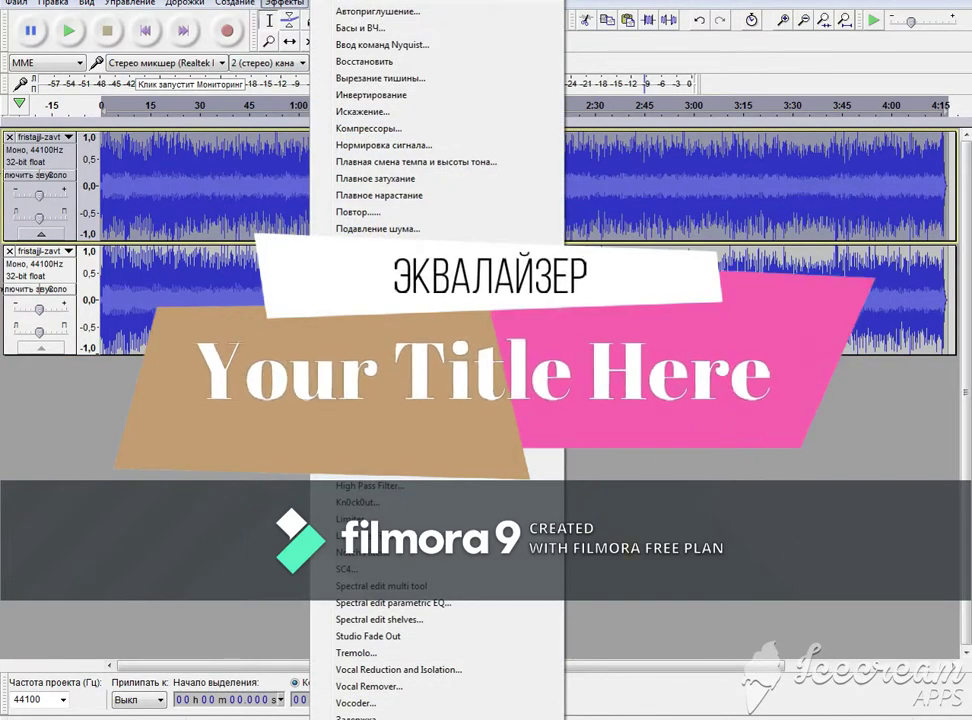
left_click(365, 379)
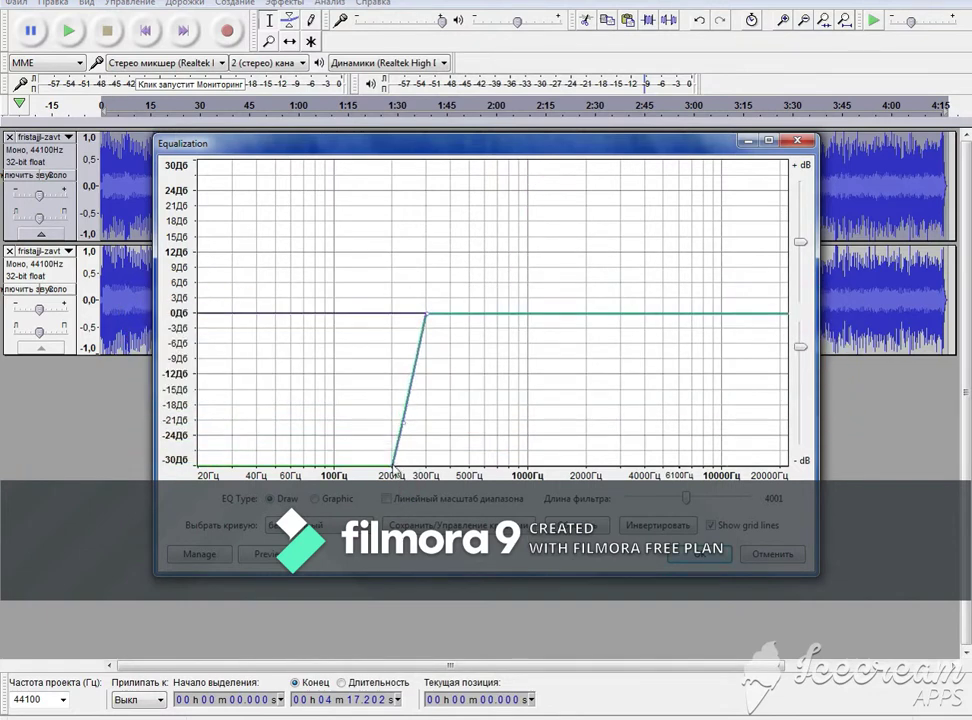
Load the saved curve "без названия" and flatten the equalization curve to 0 dB.
left_click(330, 525)
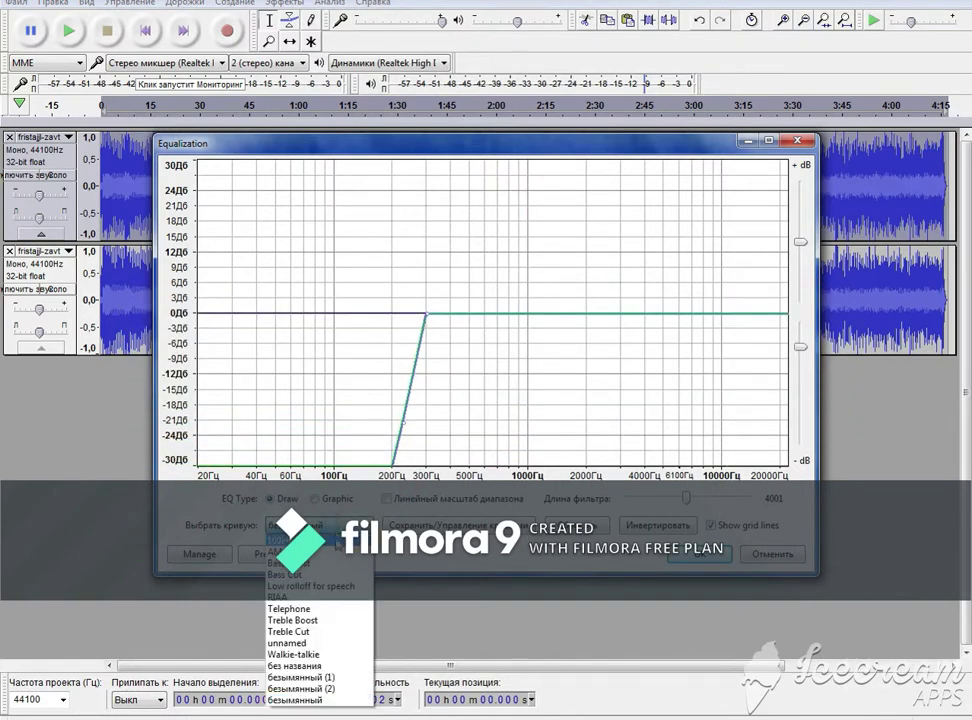
left_click(329, 665)
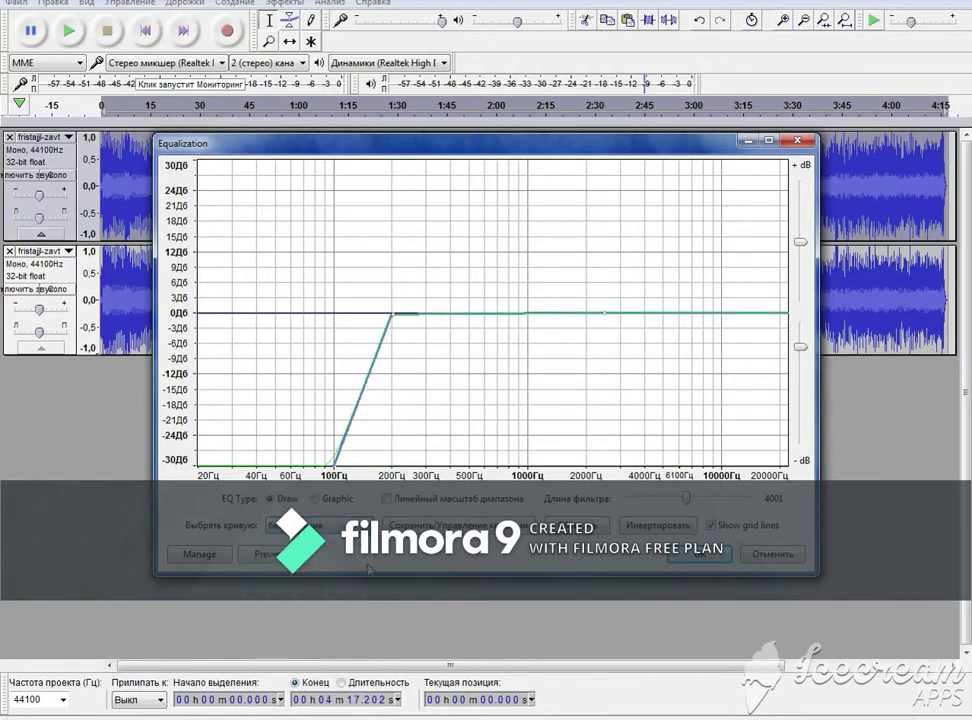
left_click_drag(335, 464, 319, 319)
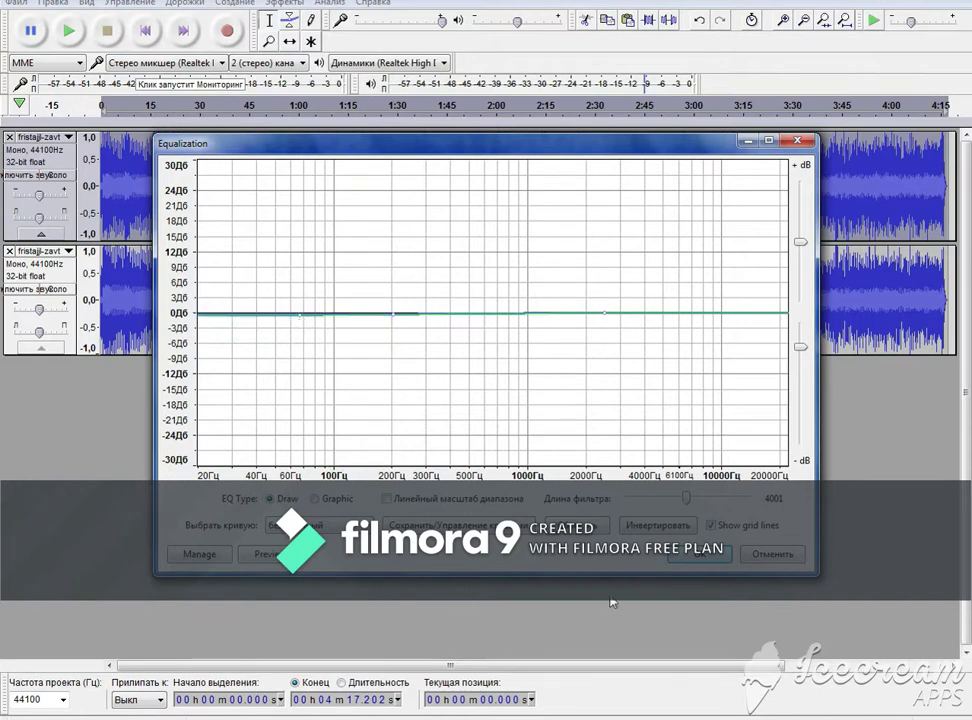
left_click(582, 532)
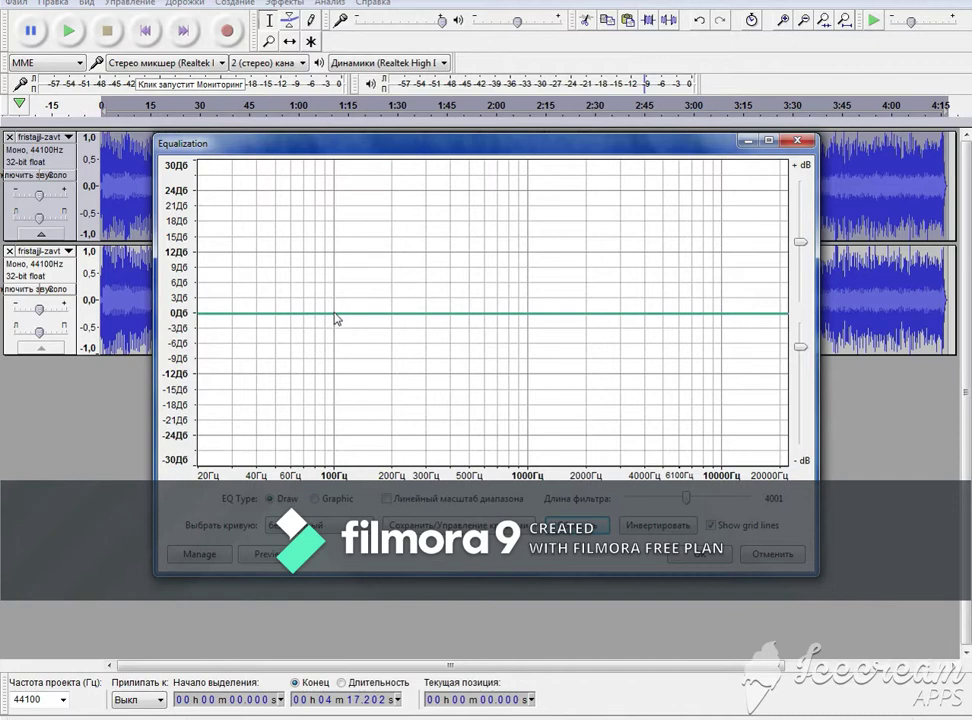
mouse_move(336, 318)
left_mouse_down()
mouse_move(336, 449)
mouse_move(337, 318)
left_mouse_up()
left_click(337, 314)
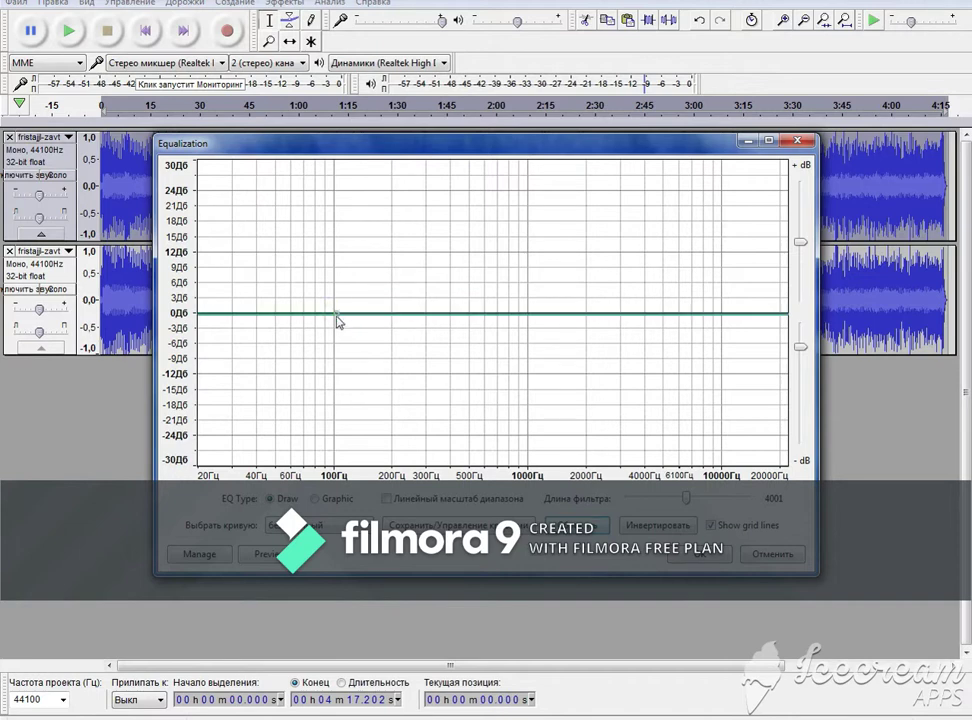
mouse_move(336, 315)
left_mouse_down()
mouse_move(334, 327)
mouse_move(338, 313)
left_mouse_up()
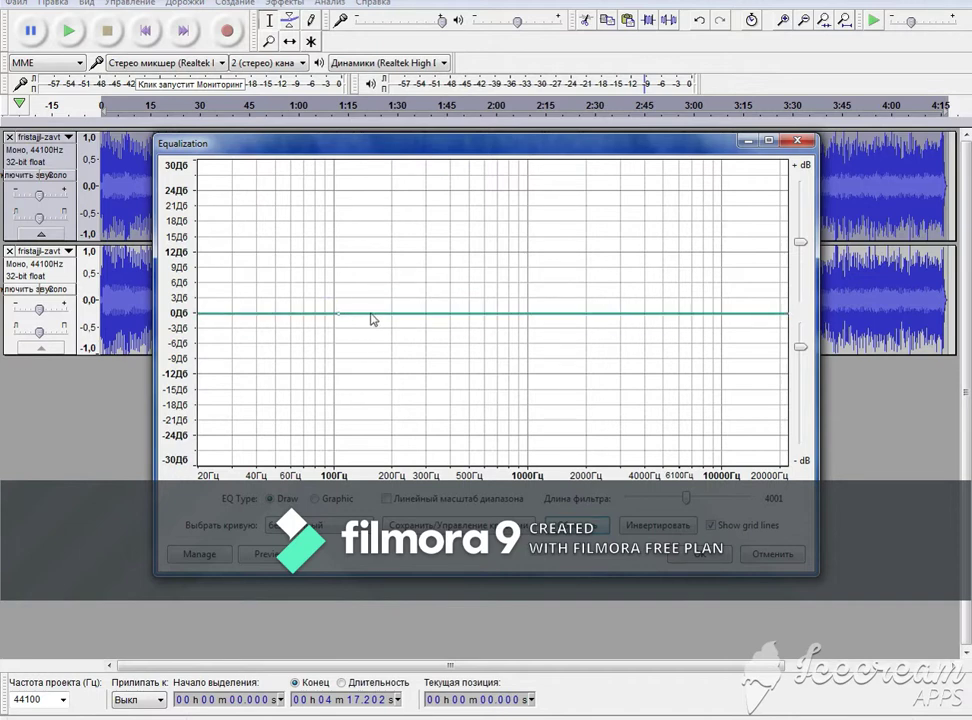
left_click(419, 314)
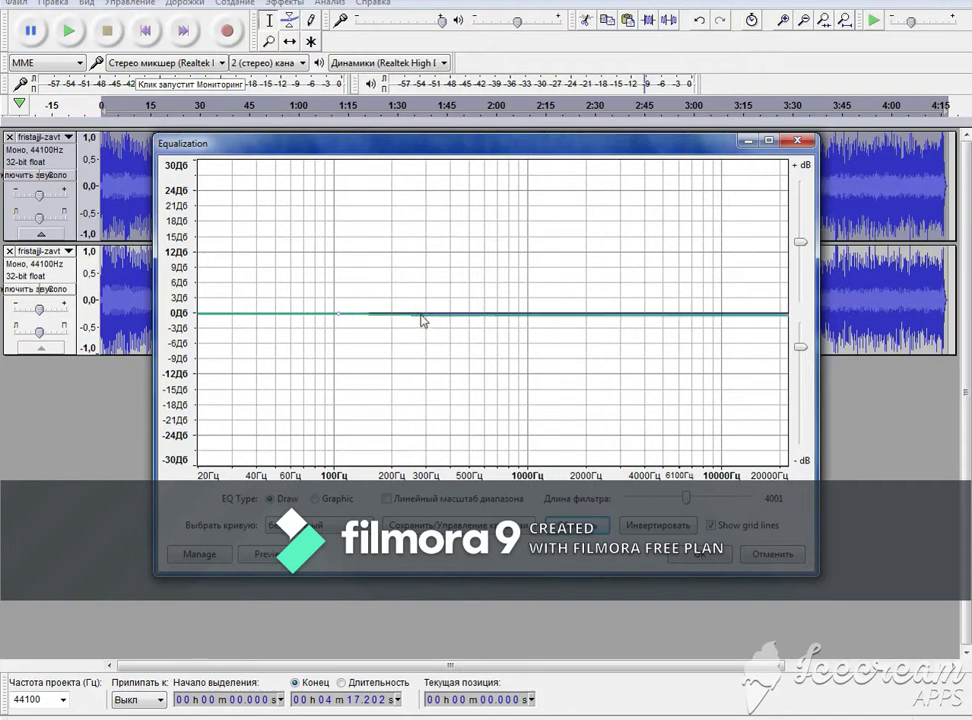
mouse_move(406, 318)
left_mouse_down()
mouse_move(382, 373)
mouse_move(397, 318)
left_mouse_up()
left_click(578, 524)
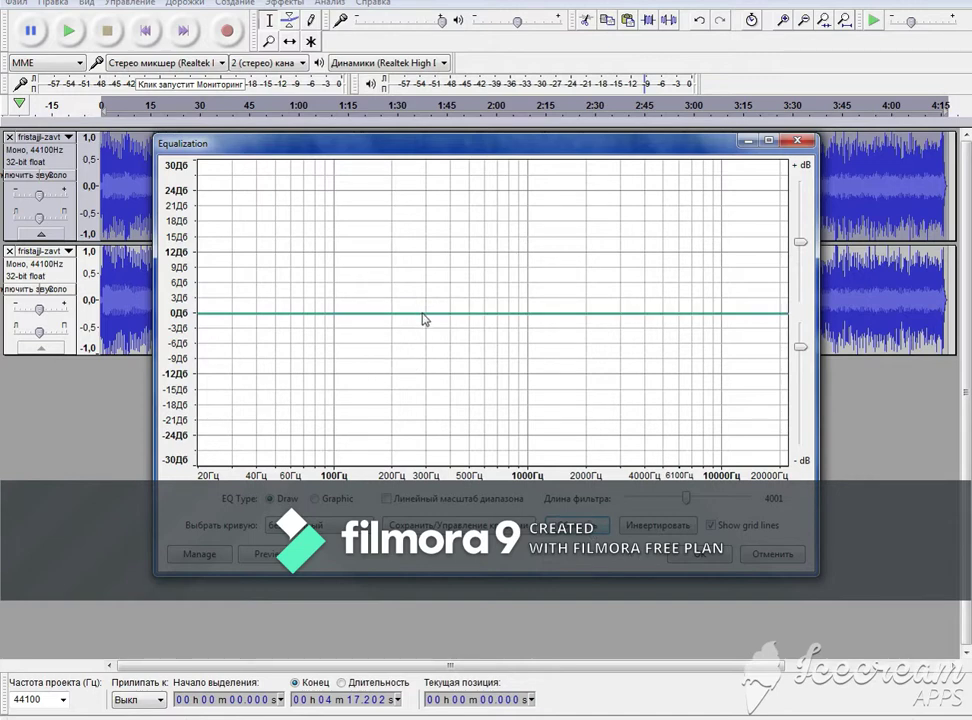
Draw a low-cut curve at -30 dB up to about 100 Hz, rising to 0 dB at about 200 Hz, and apply it.
left_click_drag(395, 320, 335, 469)
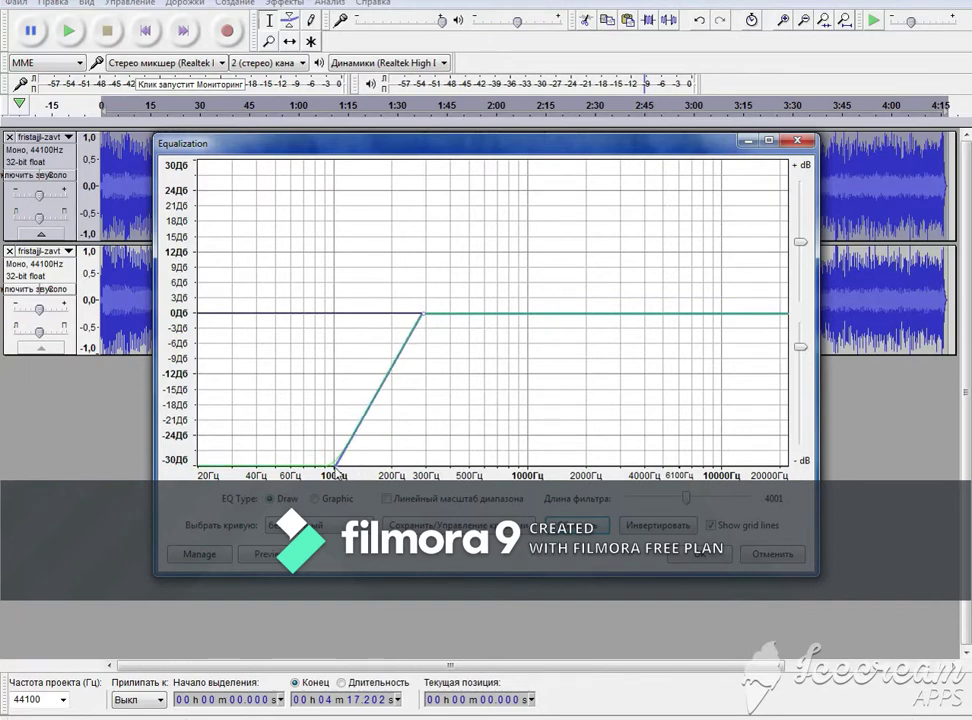
left_click_drag(422, 319, 391, 318)
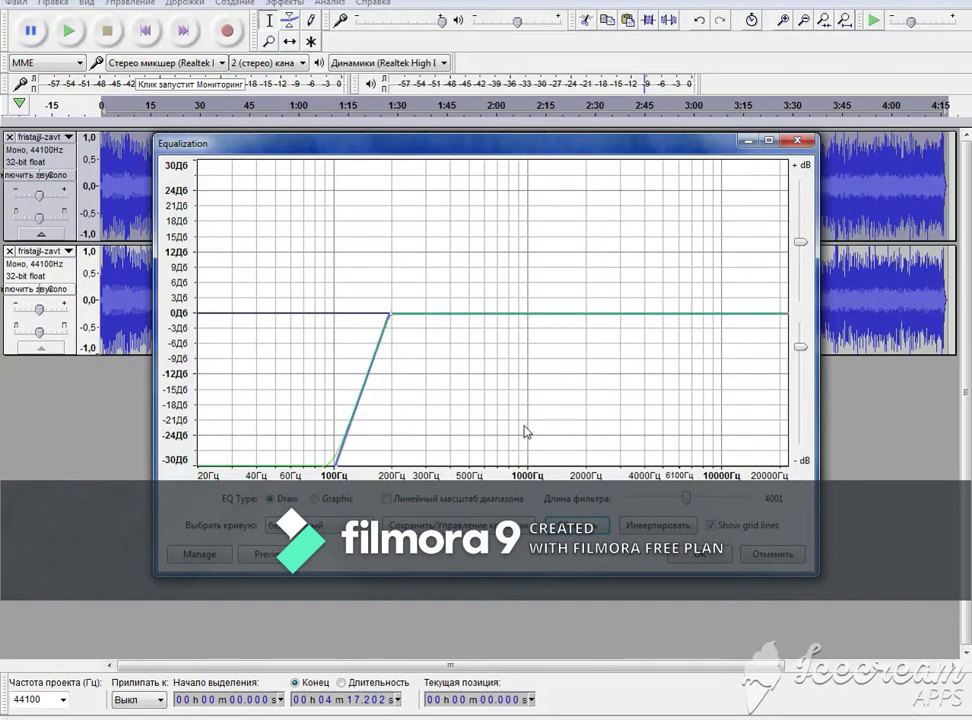
left_click(685, 564)
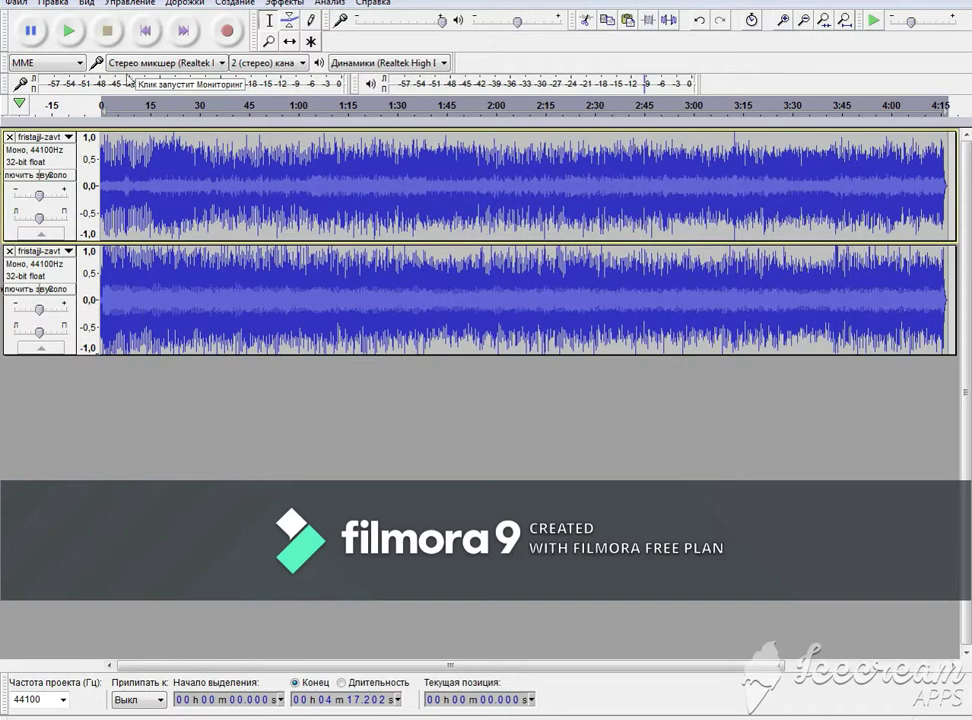
Play both mono tracks together and listen from the start, then from about 0:12, 0:25 and 0:31.
left_click(67, 30)
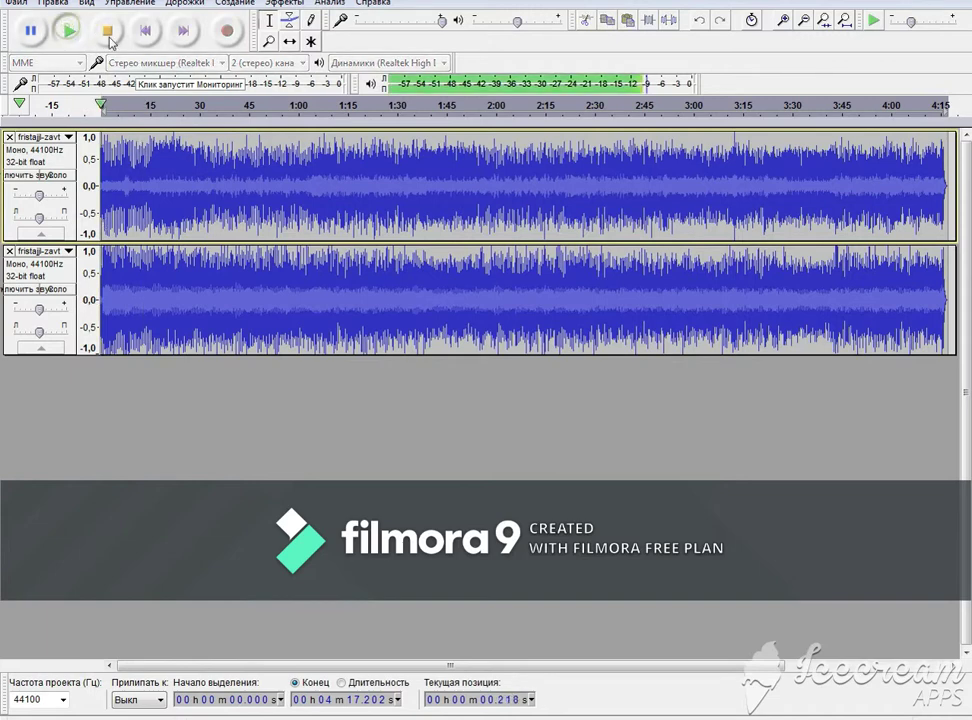
left_click(141, 106)
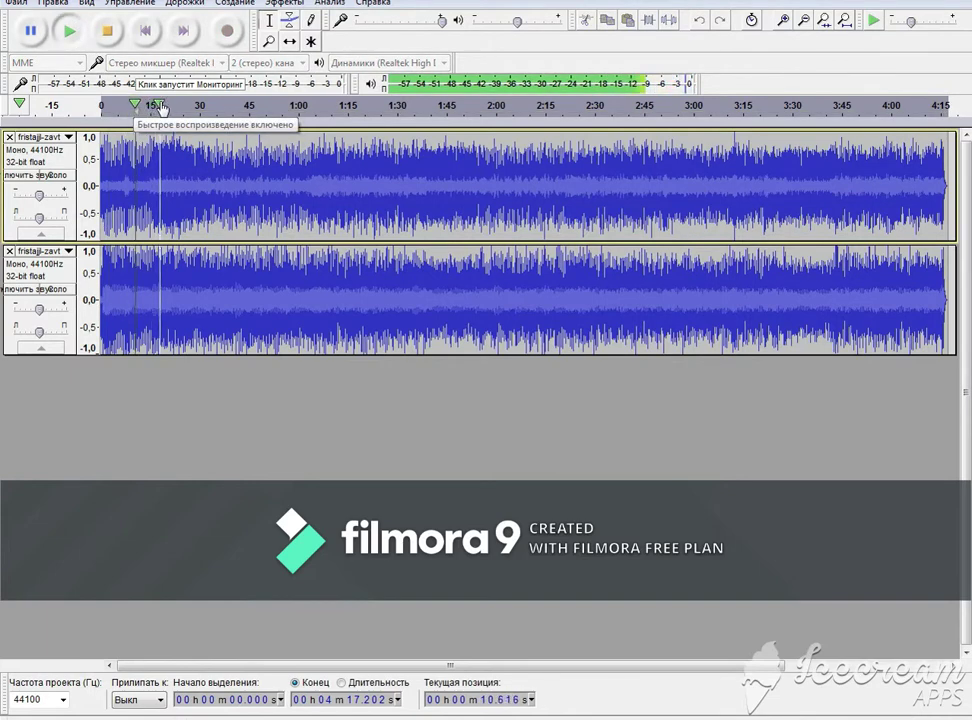
left_click(182, 106)
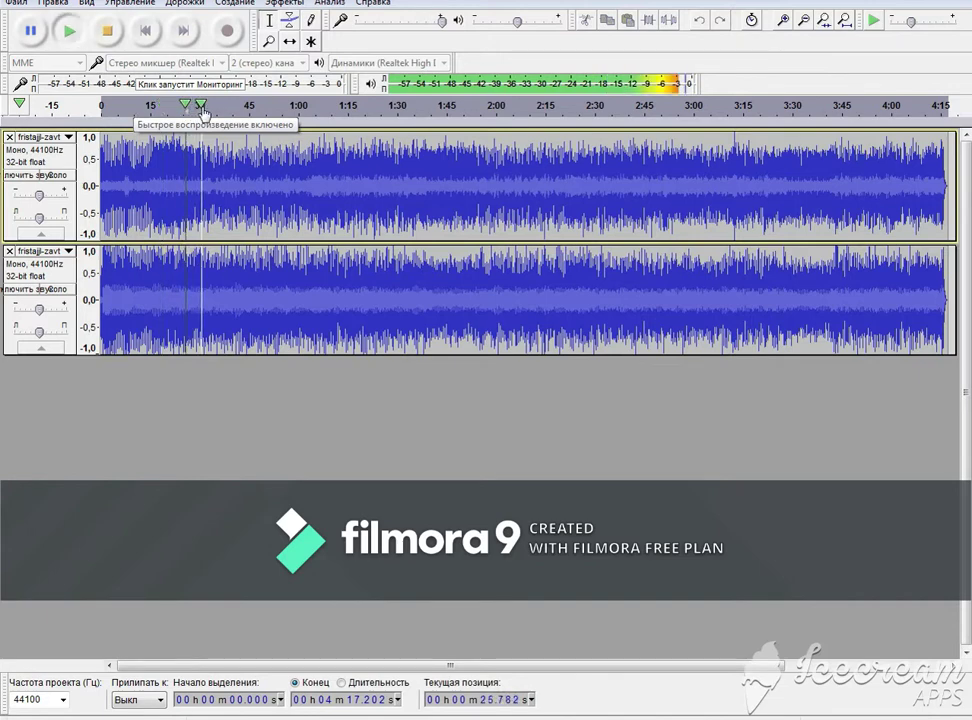
left_click(203, 106)
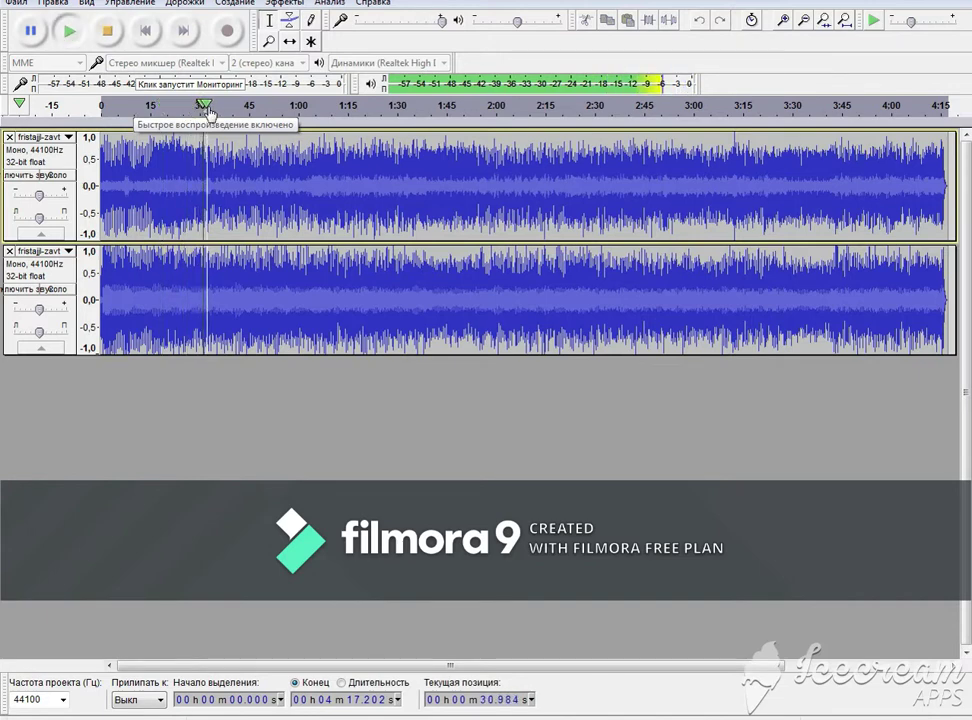
Listen to both mono tracks from about 0:40, and mix them down into the last track (Свести в последнюю дорожку).
left_click(232, 107)
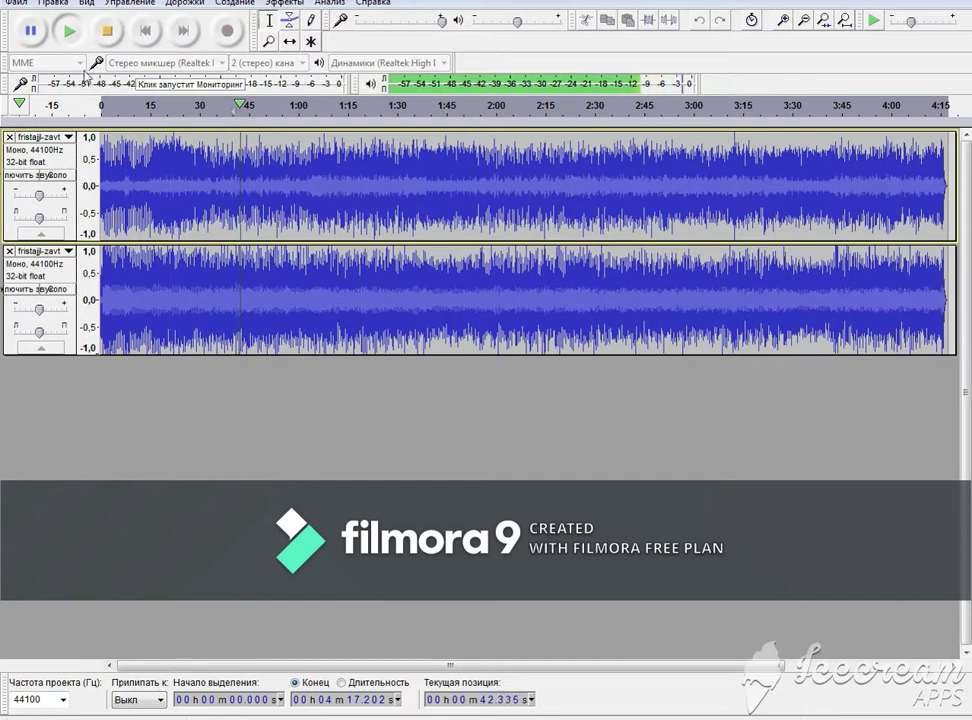
left_click(108, 32)
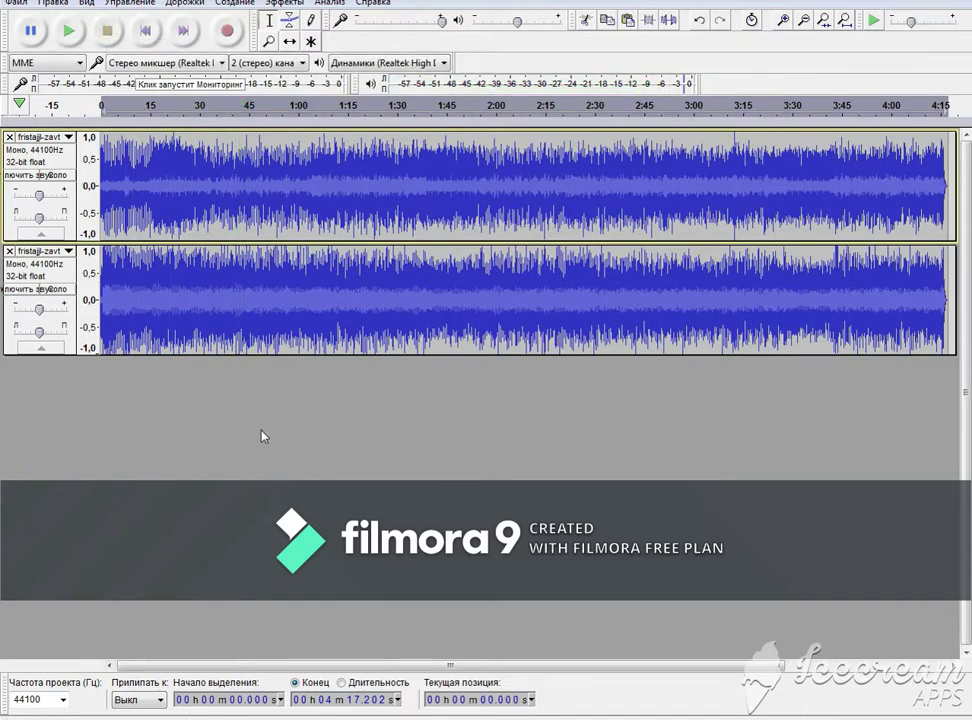
left_click(184, 8)
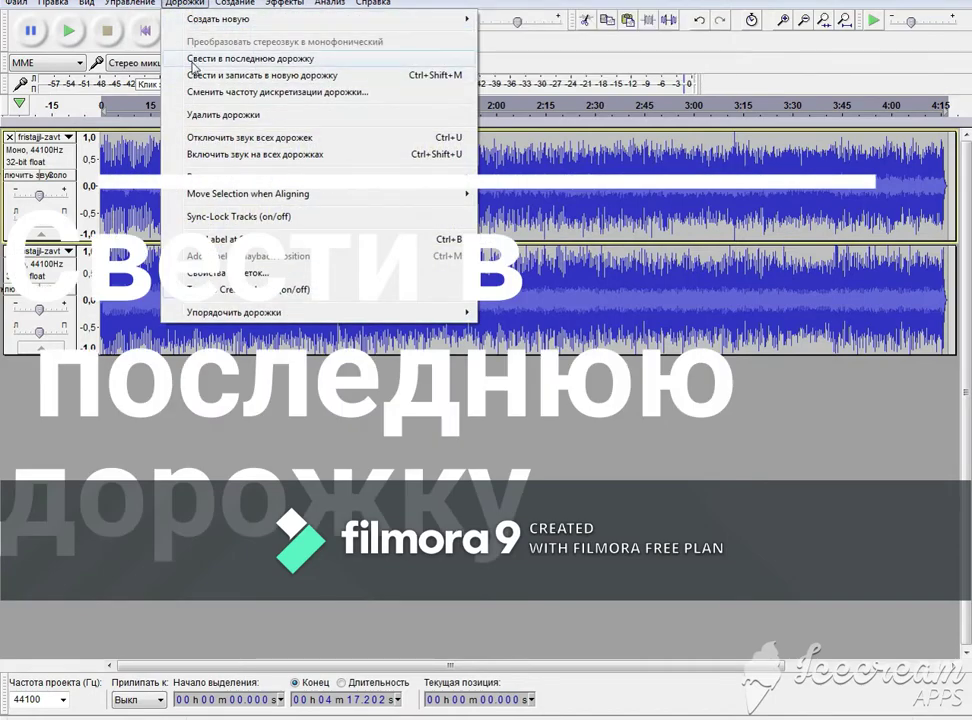
left_click(200, 58)
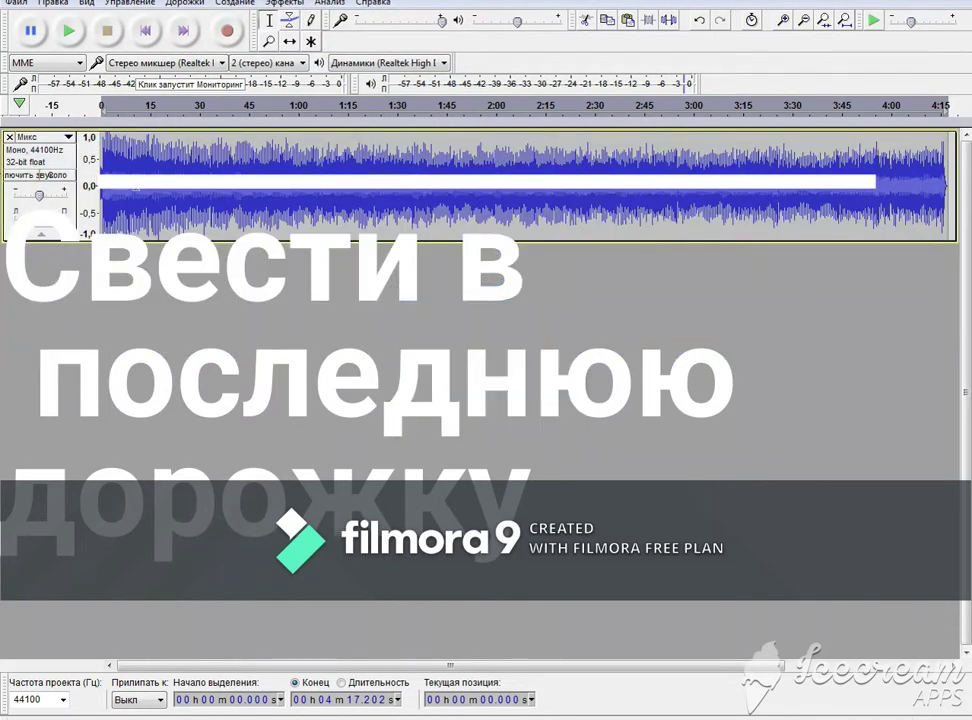
Play the mixed mono track from the start, listen from about 0:29 and 0:50, and stop playback.
left_click(72, 35)
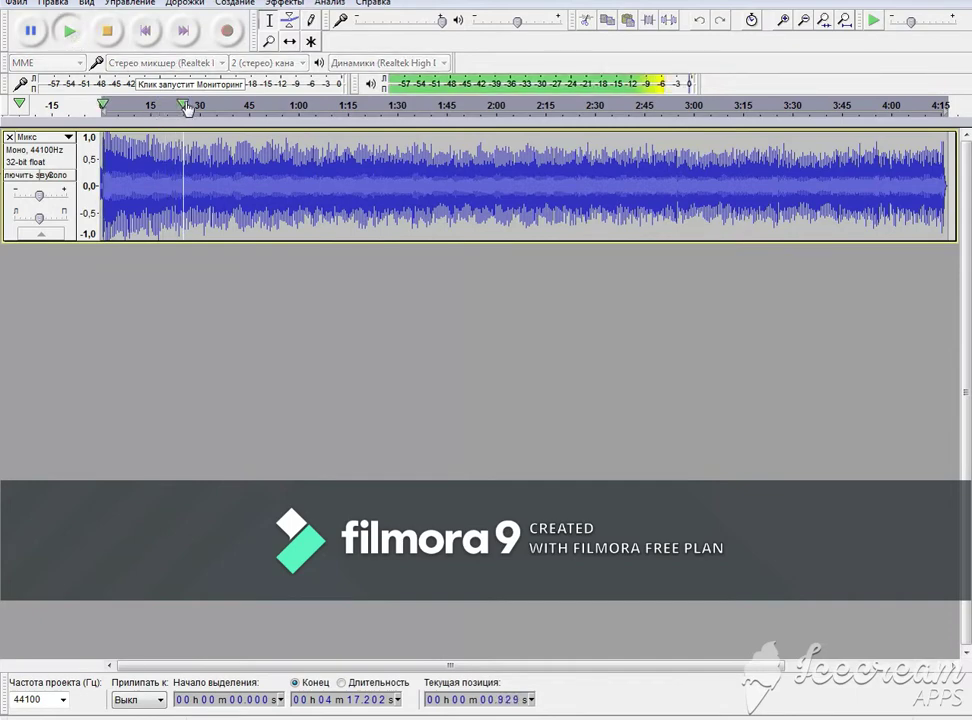
left_click(197, 106)
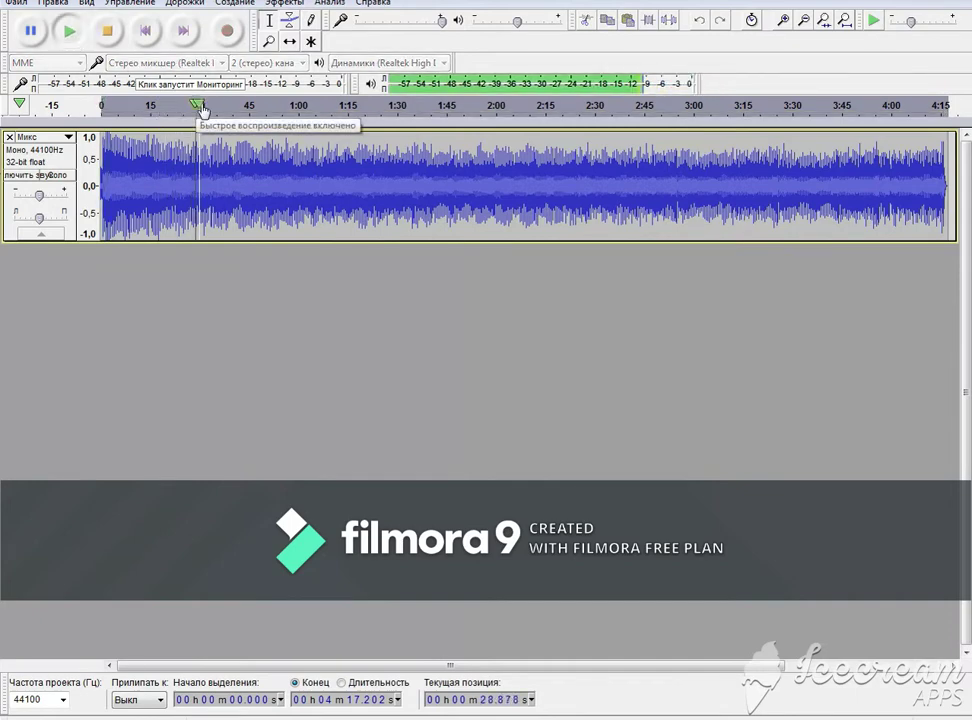
left_click(266, 106)
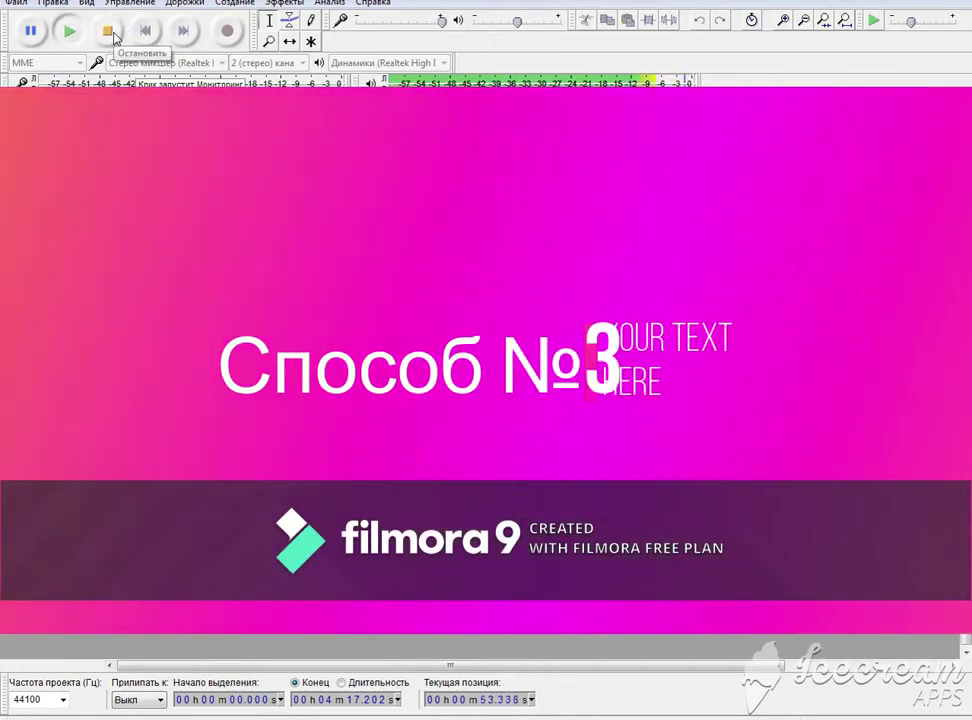
left_click(112, 33)
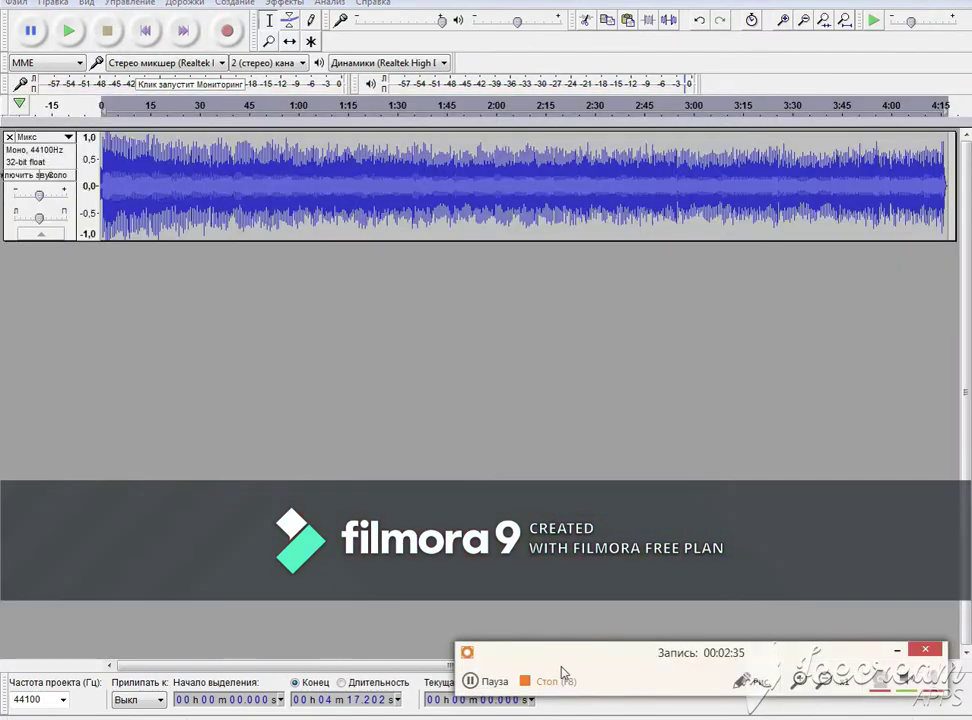
left_click_drag(545, 648, 448, 443)
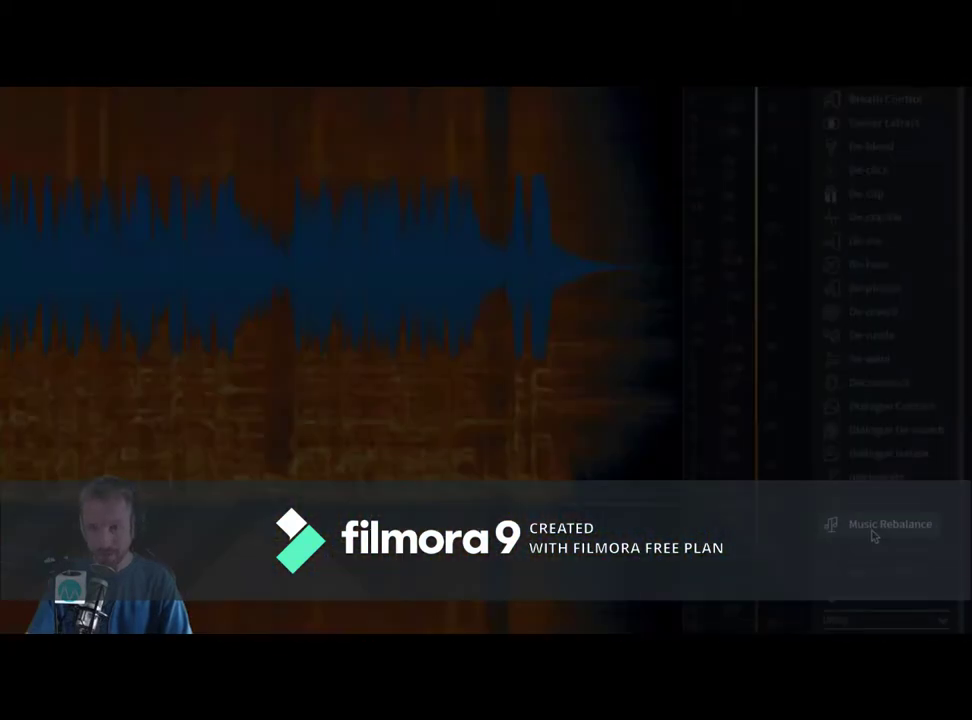
In iZotope RX, silence the vocals with Music Rebalance by setting the Voice gain to -Inf., and render the song.
left_click(928, 367)
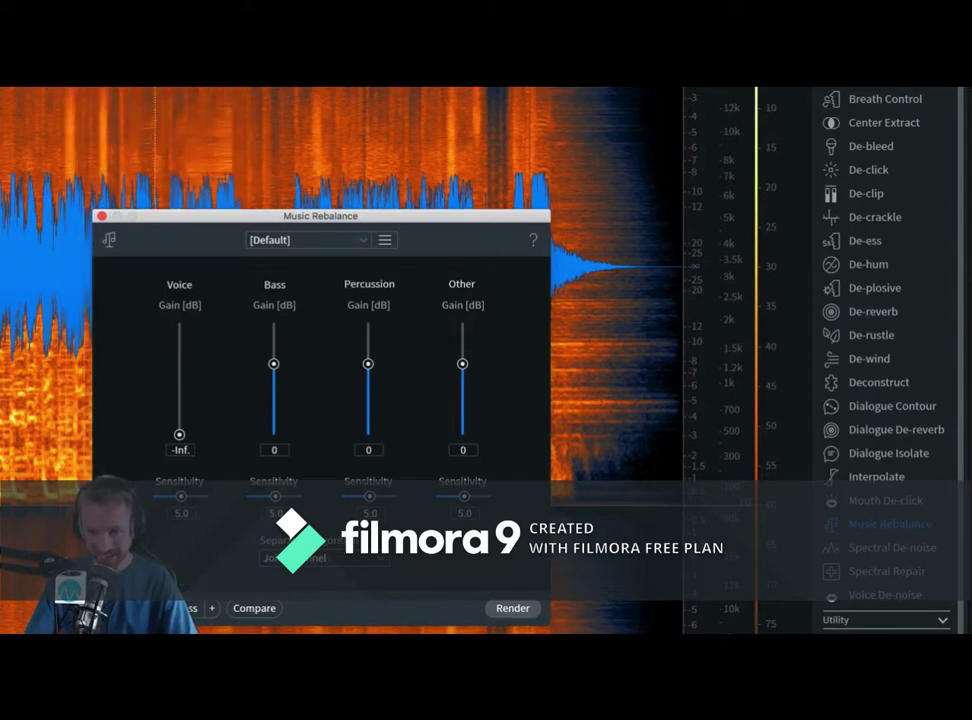
left_click(529, 614)
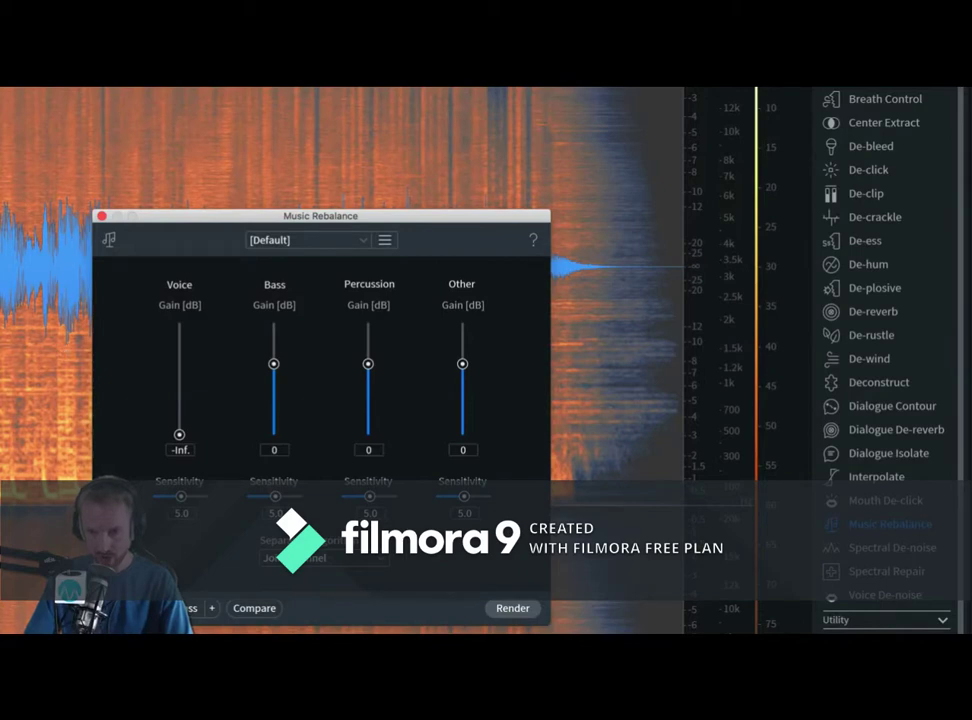
key("super+d")
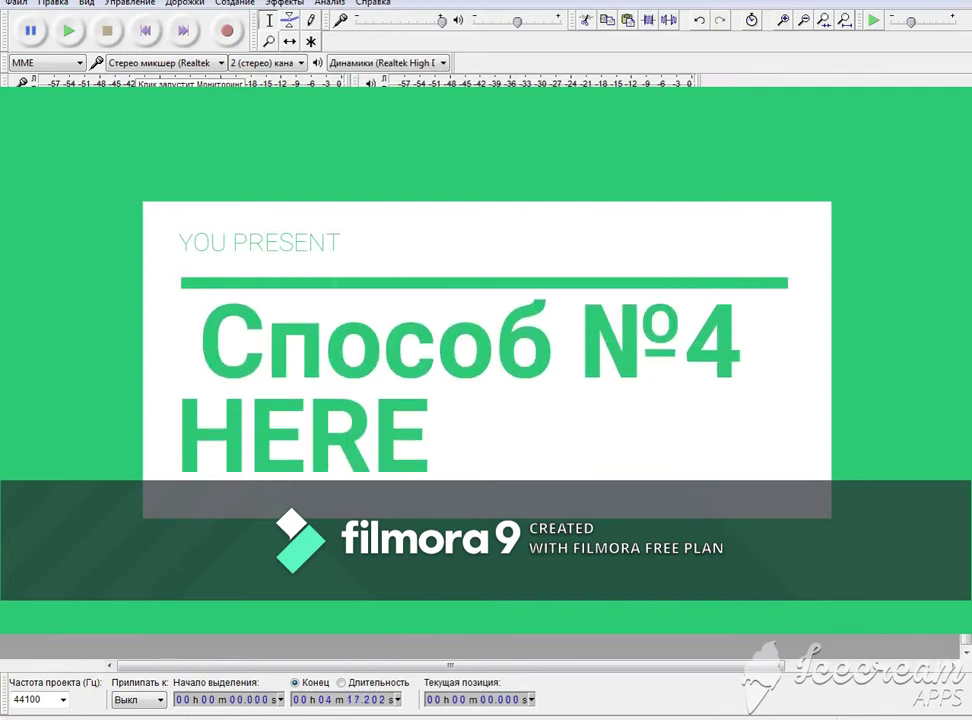
Start the Vocal Reduction and Isolation effect on the whole stereo track in Audacity and set its action to Remove Vocals.
left_click(284, 3)
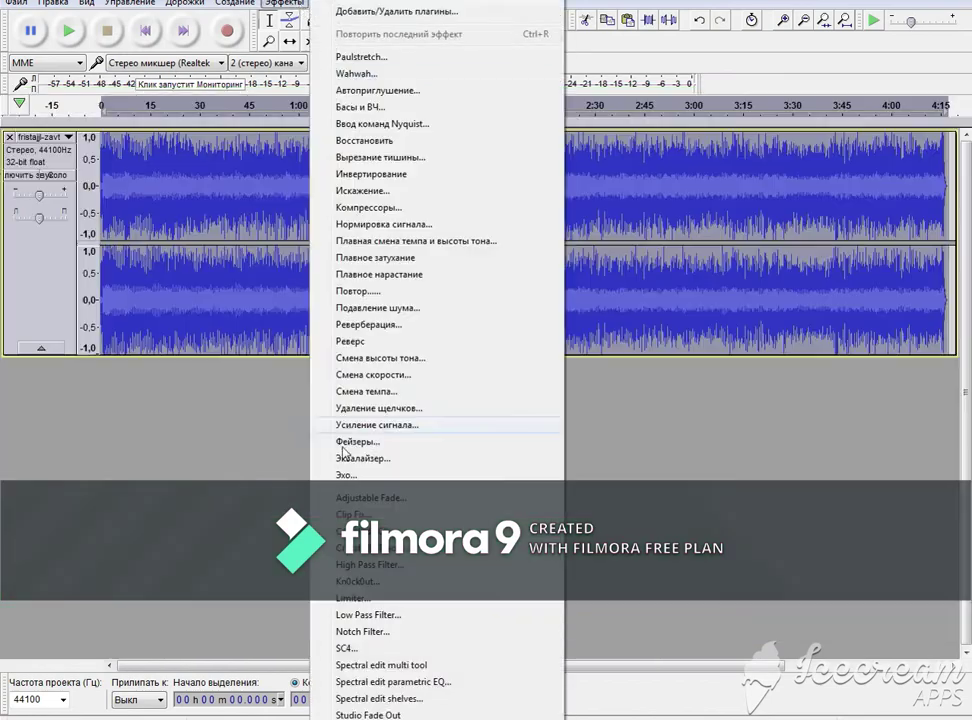
mouse_move(350, 717)
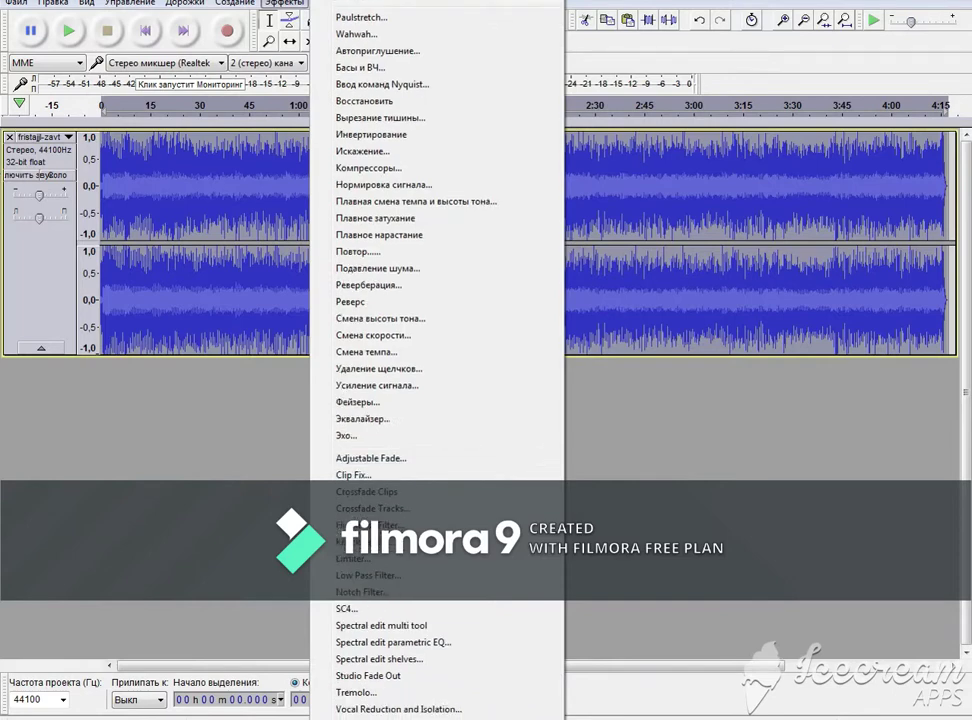
left_click(365, 669)
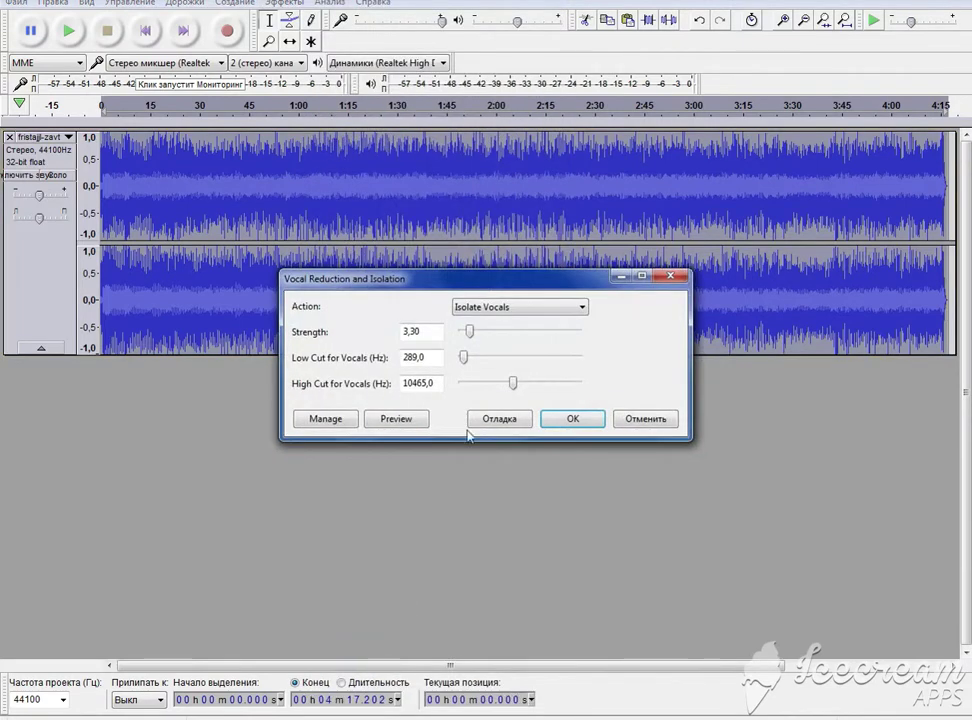
left_click(502, 305)
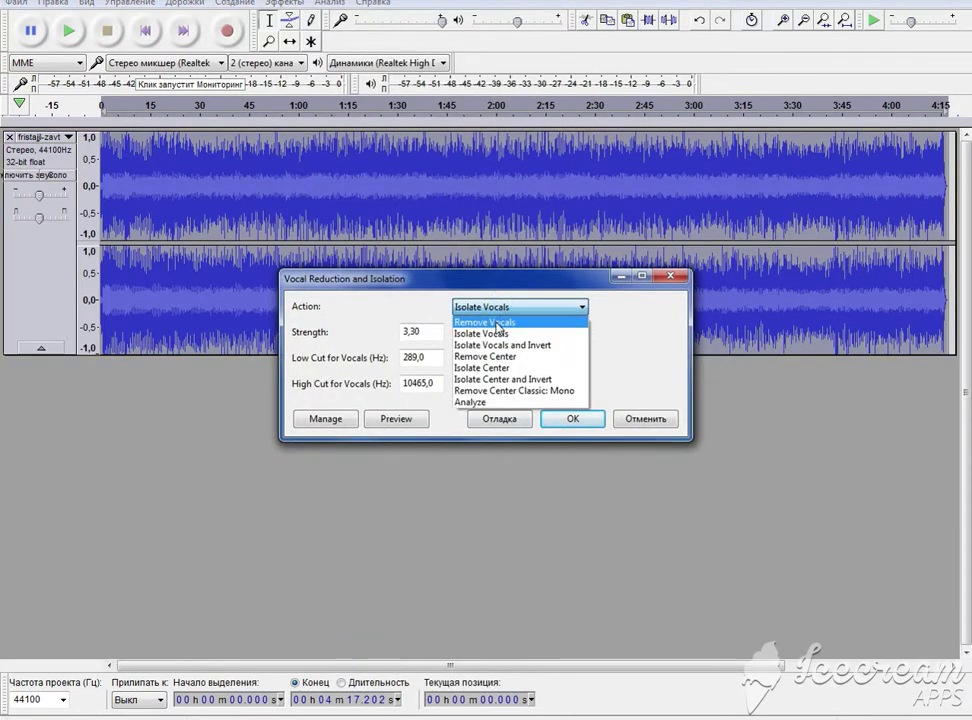
left_click(478, 322)
Set the vocal removal strength to 1,00.
left_click_drag(468, 330, 462, 331)
key("shift+Tab")
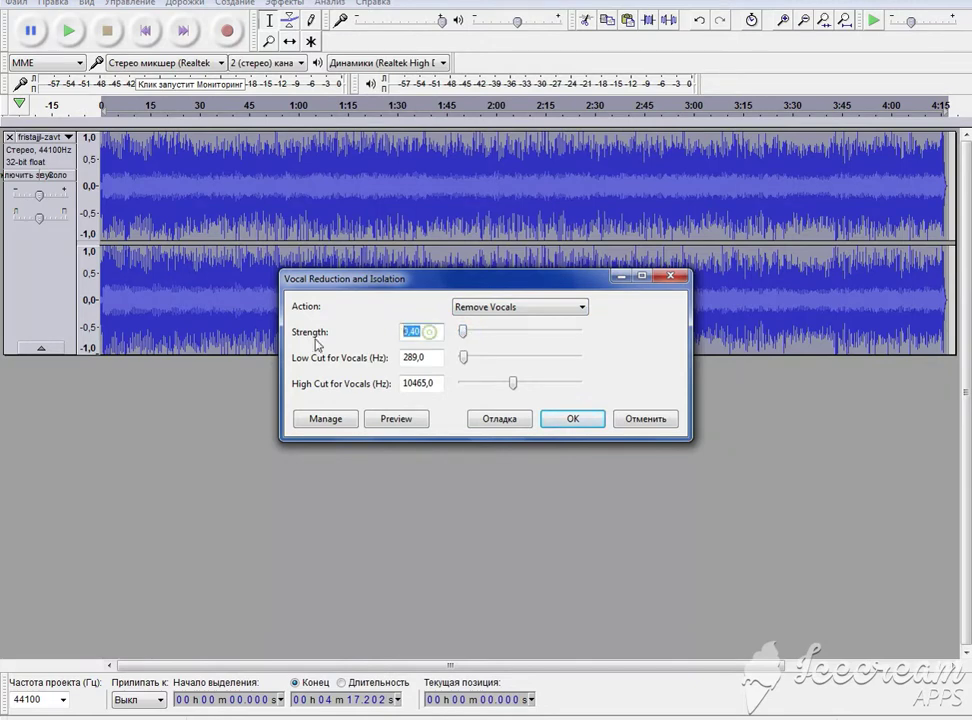
type("10")
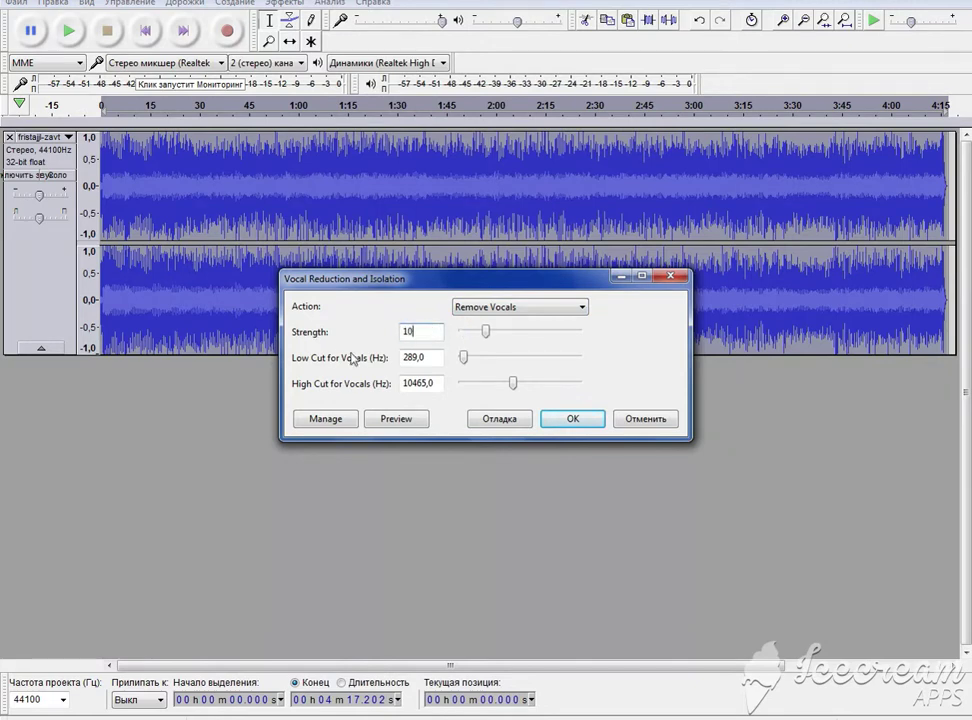
key("BackSpace")
key("BackSpace")
type("1,00")
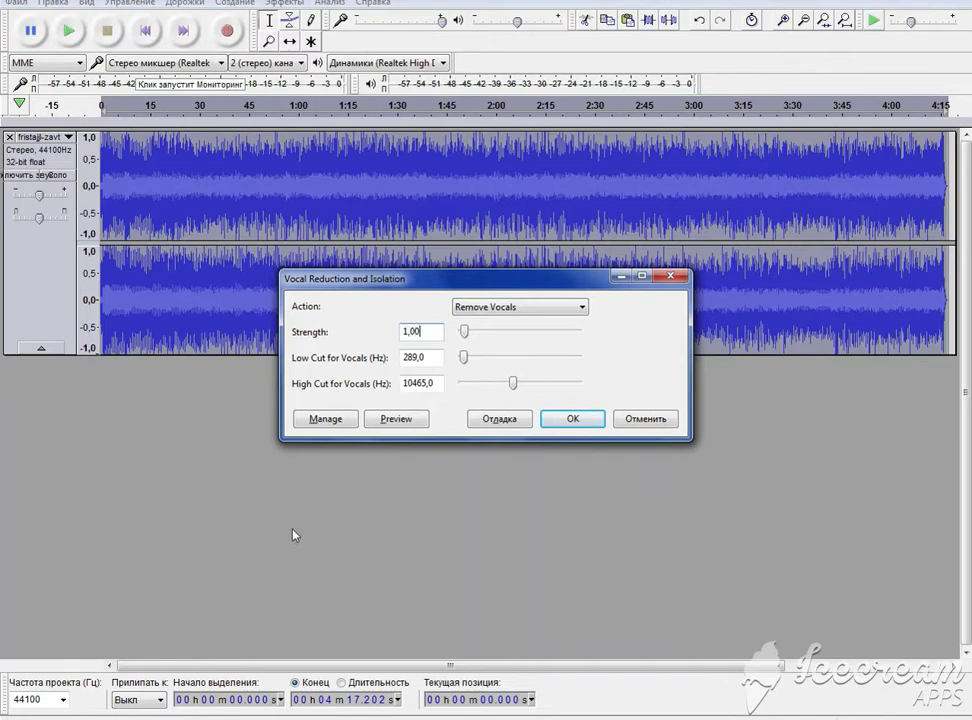
Set the low cut for vocals to 120,0 Hz and the high cut to 9000,0 Hz, and apply the effect.
left_click_drag(419, 356, 400, 356)
mouse_move(515, 636)
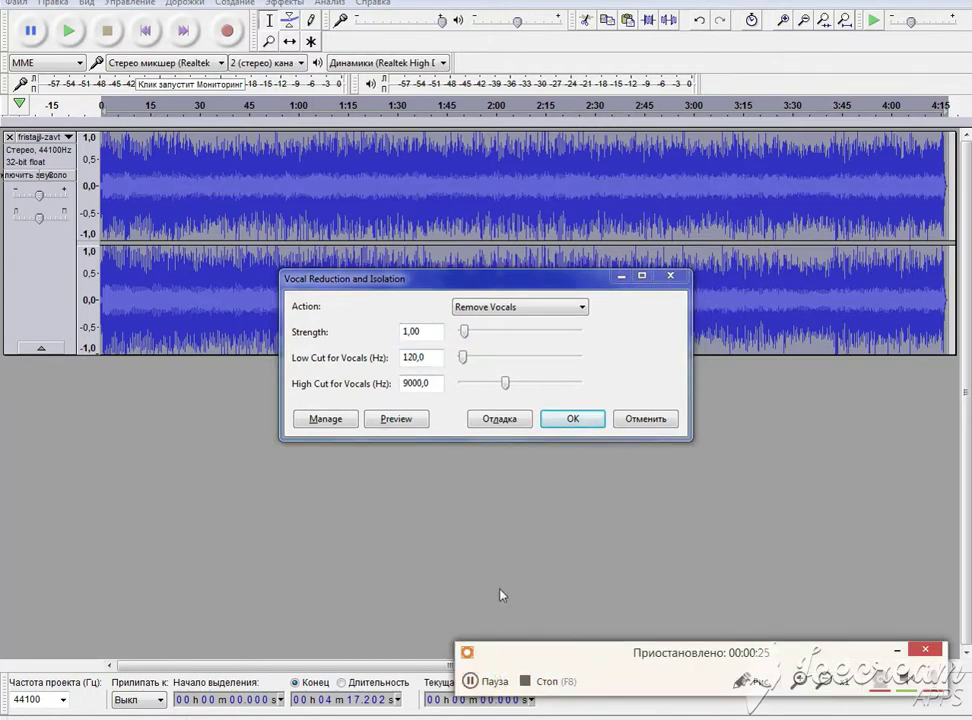
left_click_drag(432, 384, 402, 352)
left_click(428, 358)
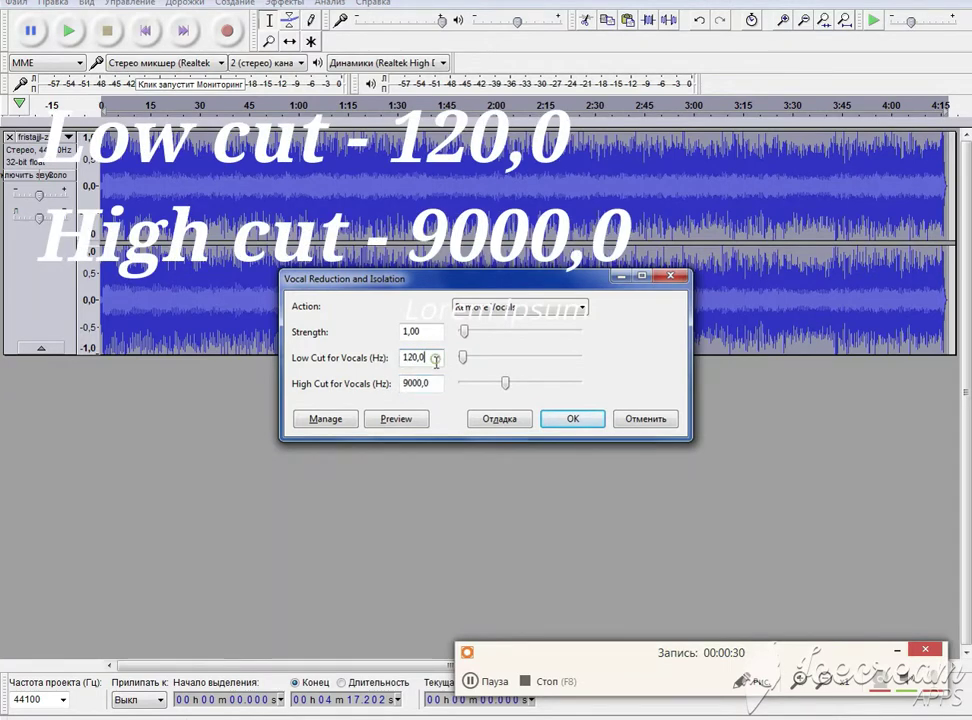
left_click(555, 419)
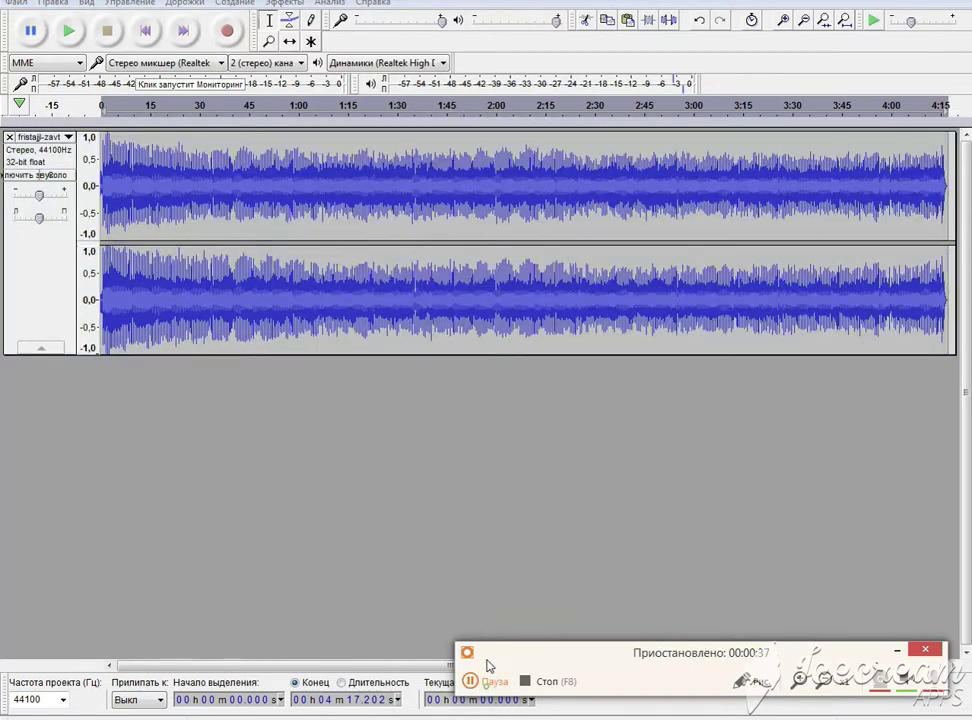
Play the processed stereo track from about 0:32, lower the system volume while listening, and stop playback.
left_click(470, 681)
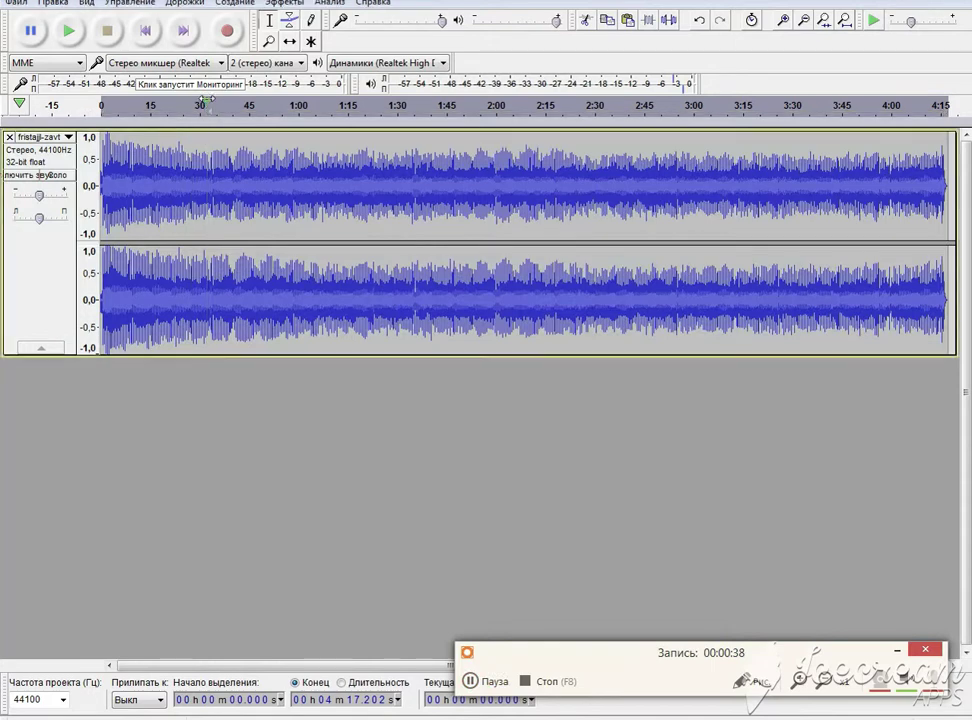
left_click(206, 102)
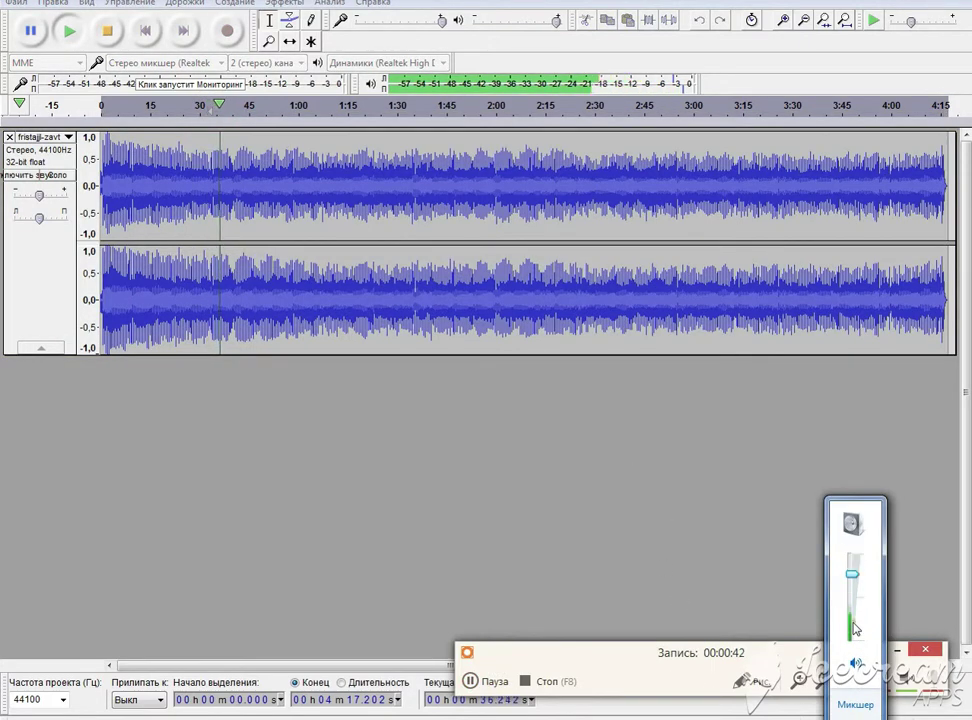
left_click(853, 628)
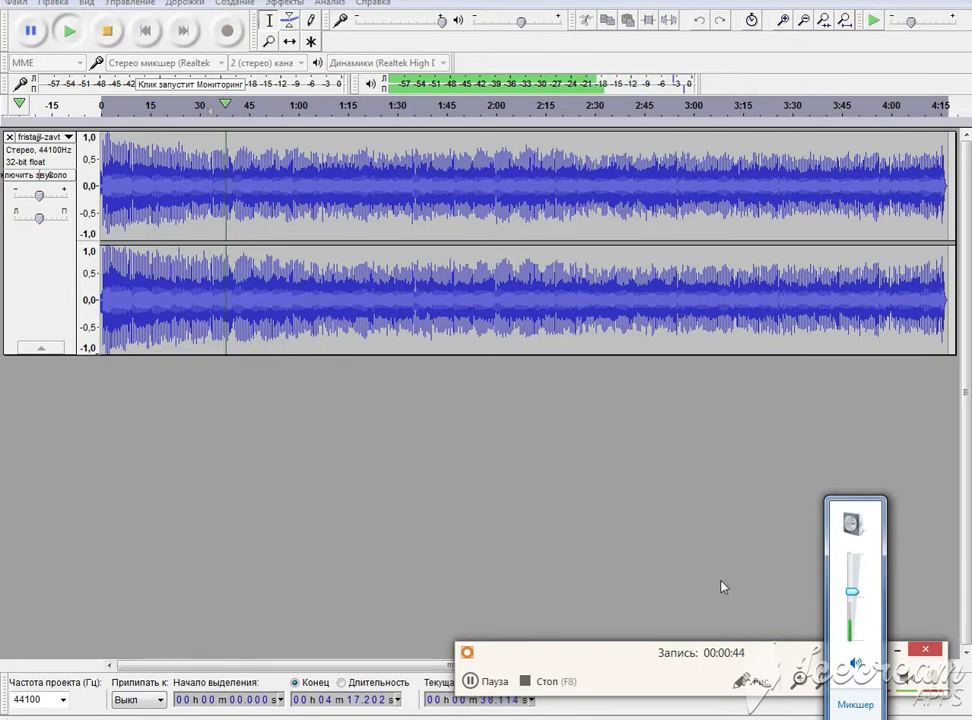
left_click(723, 586)
left_click(108, 32)
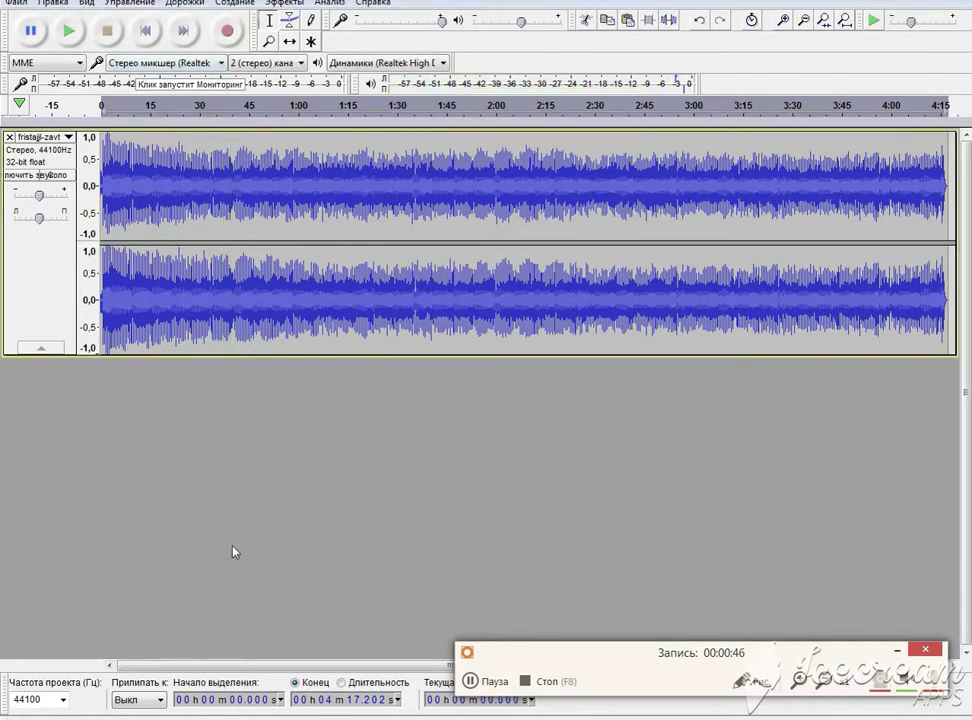